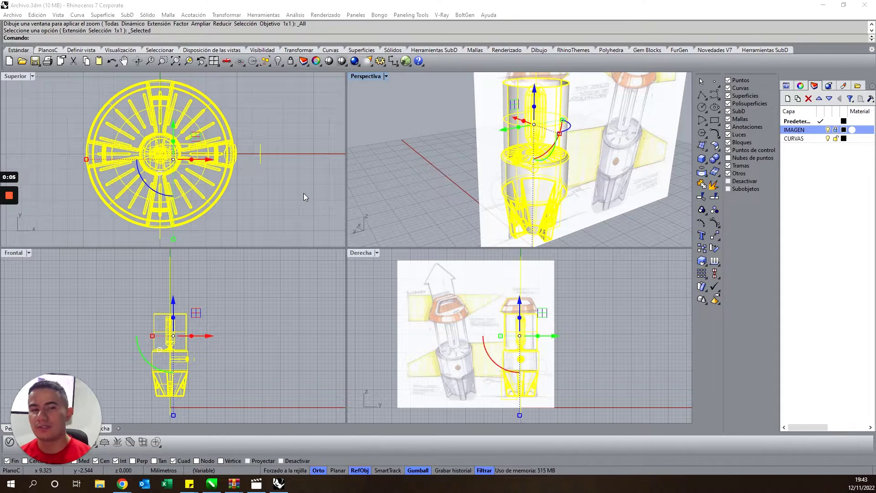
Deselect everything and zoom the right-side view onto the sketch's orange lamp cap
click(303, 193)
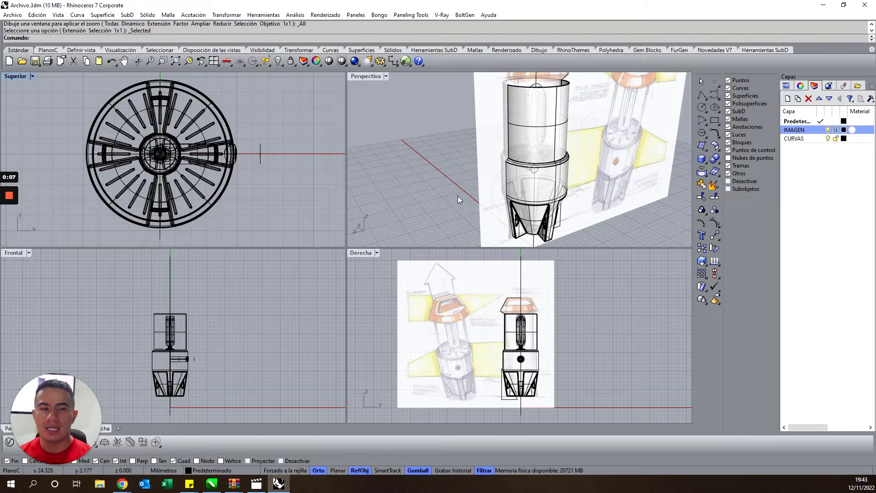
mouse_move(461, 204)
right_down()
mouse_move(549, 192)
mouse_move(502, 214)
right_up()
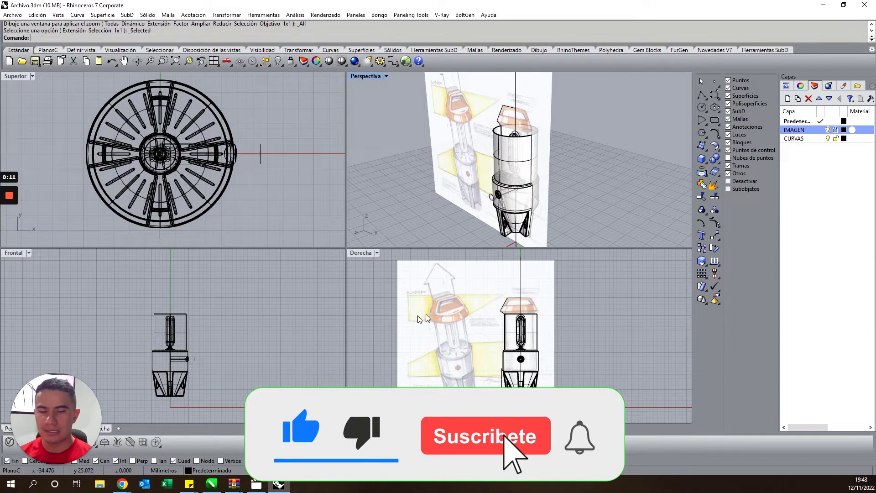
scroll(419, 318, up, 3)
scroll(429, 315, up, 3)
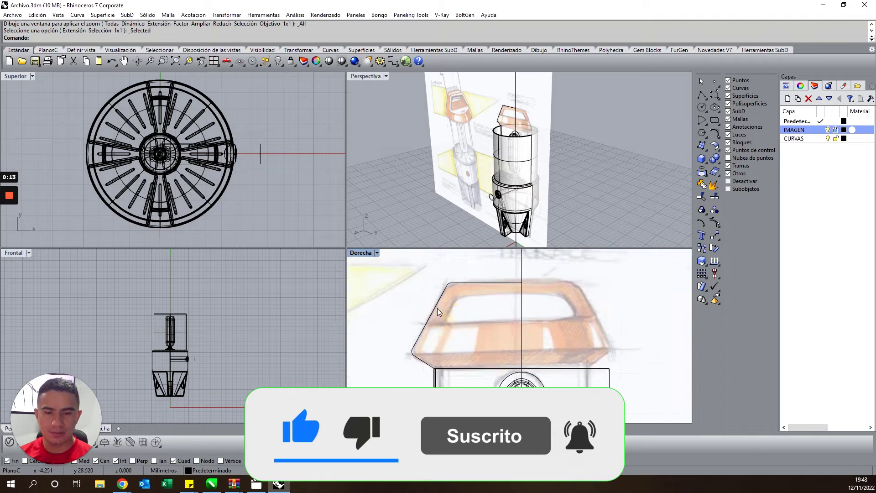
Make a scaled copy of the cap profile curve from its top-centre point in the maximized Derecha view
double_click(358, 253)
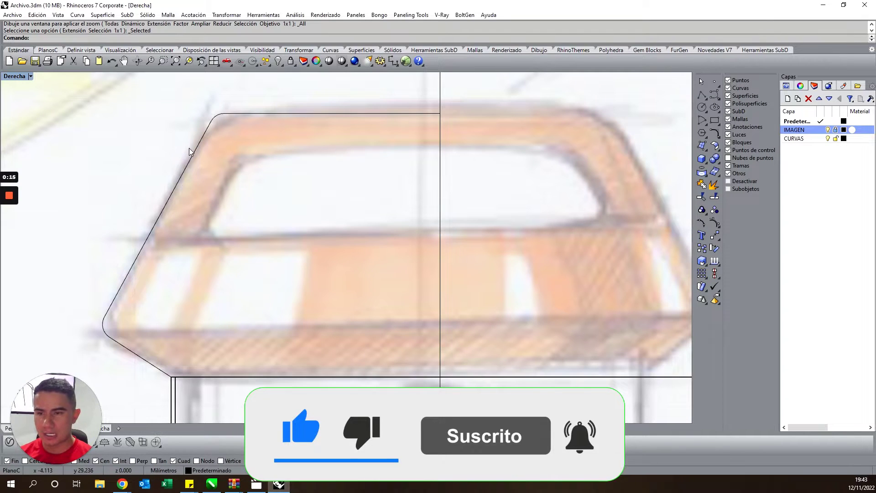
click(199, 144)
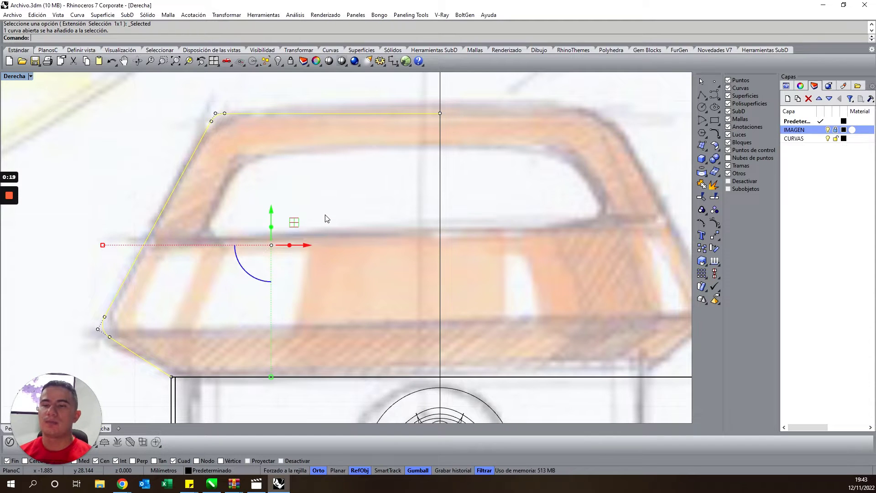
click(702, 260)
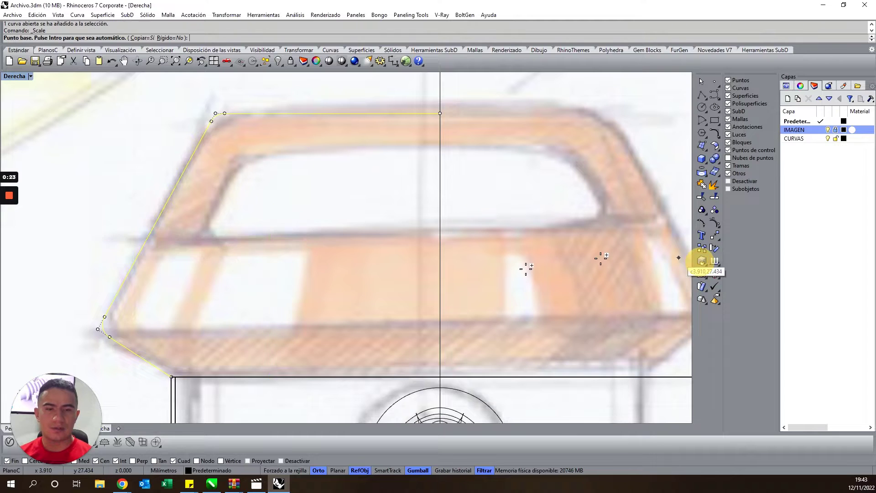
scroll(285, 280, down, 2)
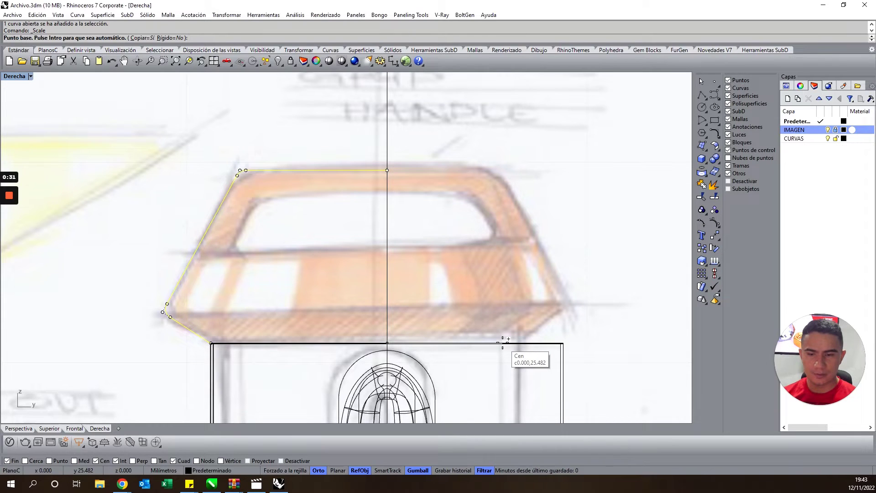
click(502, 341)
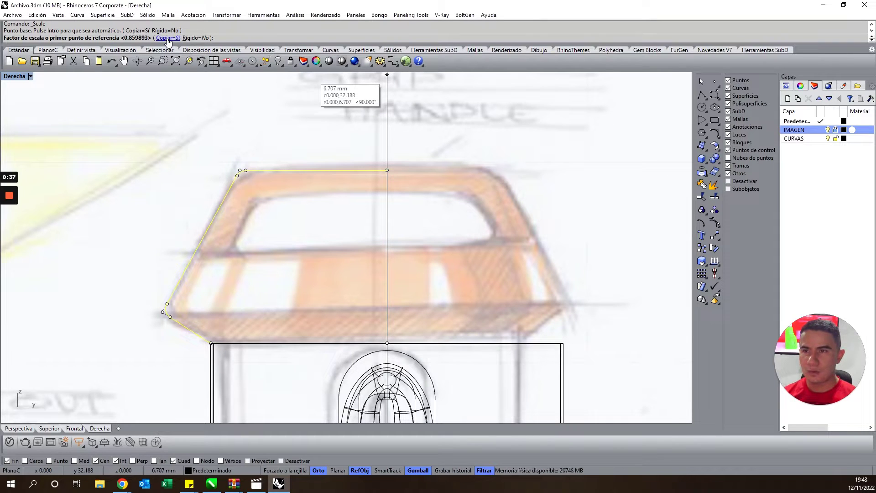
click(487, 104)
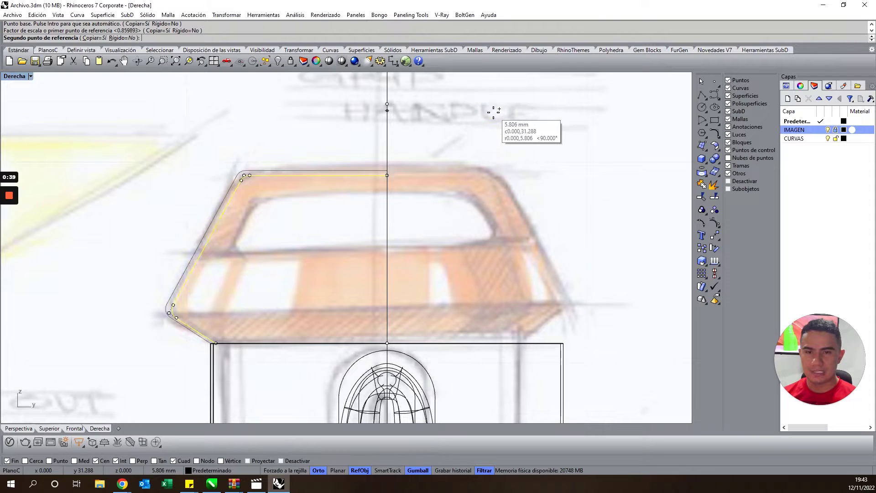
click(496, 136)
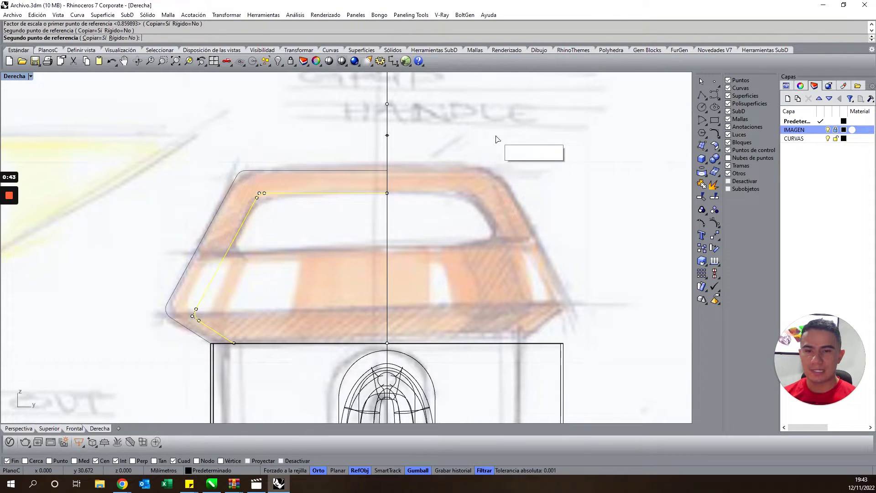
key(Return)
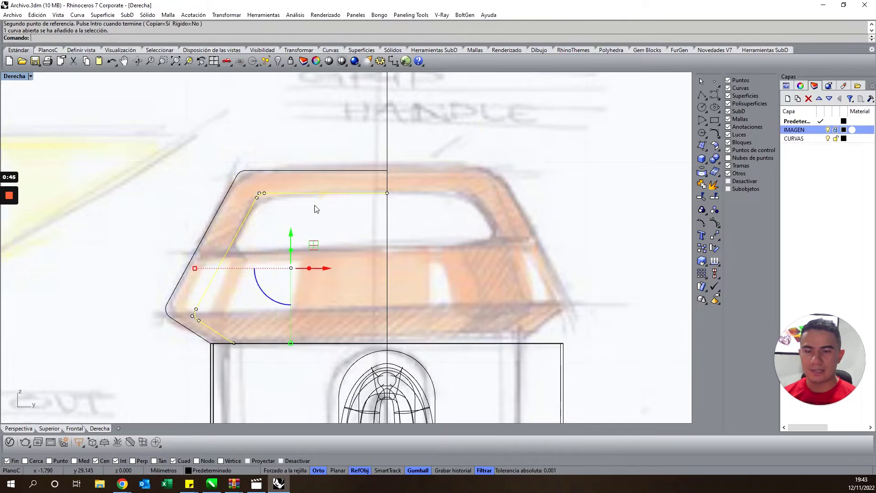
click(347, 228)
Draw a short polyline bridging the end points of the inner and outer cap curves
double_click(20, 76)
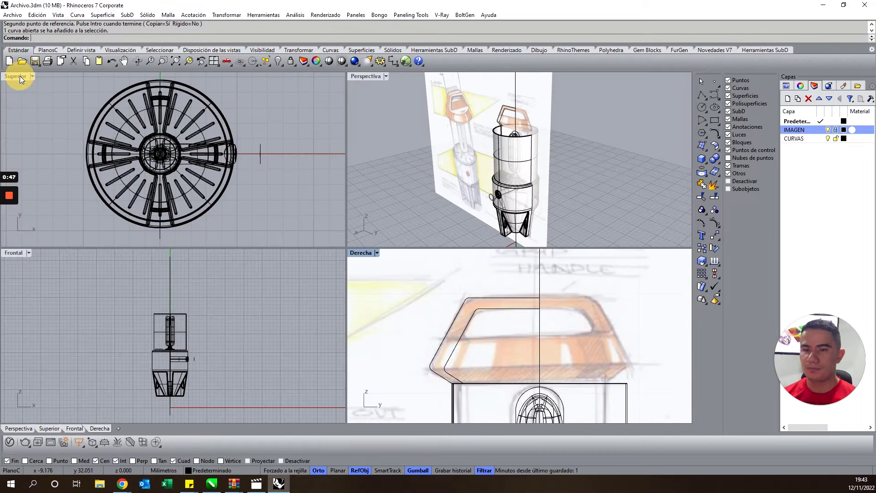
scroll(497, 122, up, 2)
scroll(497, 133, up, 3)
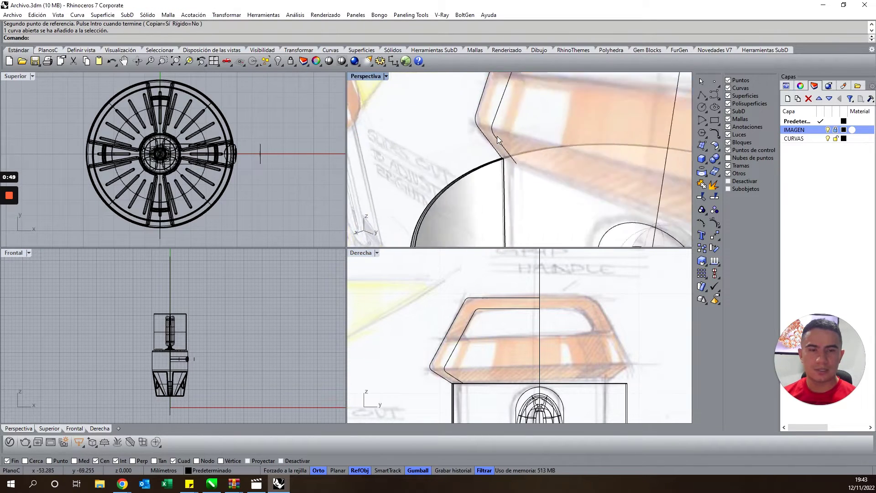
scroll(497, 136, up, 3)
scroll(496, 164, up, 2)
scroll(497, 163, up, 2)
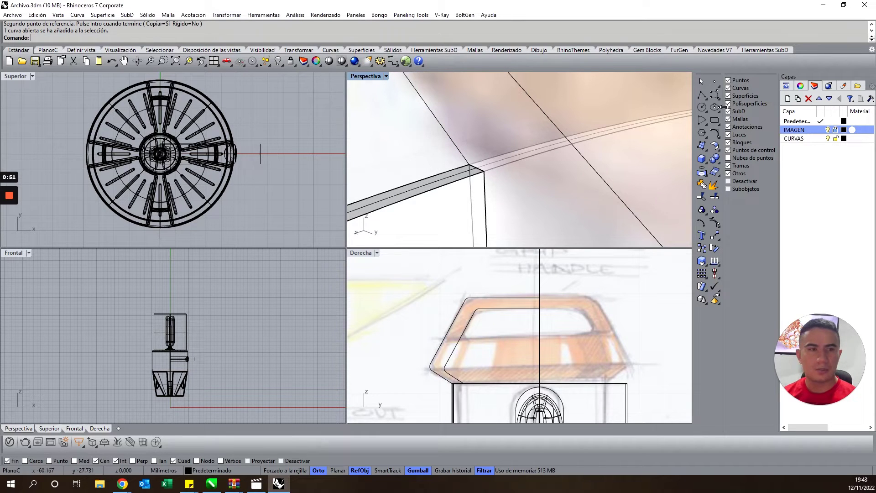
click(703, 96)
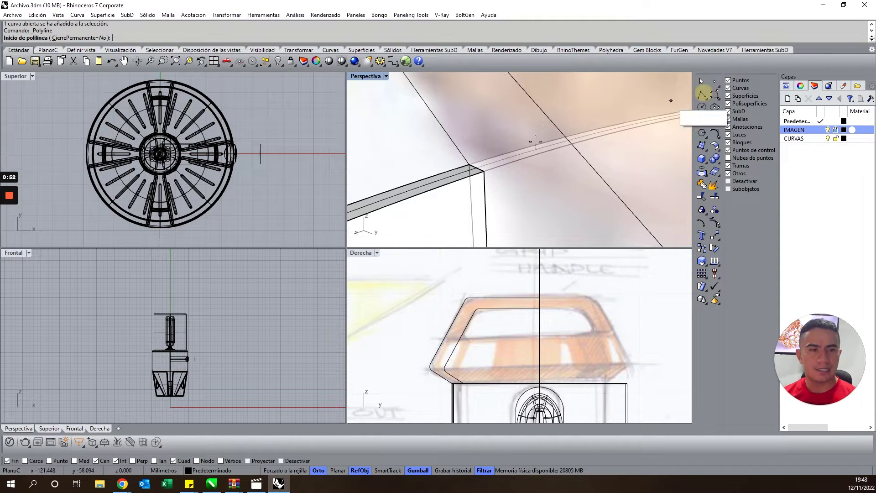
click(469, 163)
scroll(469, 164, up, 2)
scroll(475, 165, up, 1)
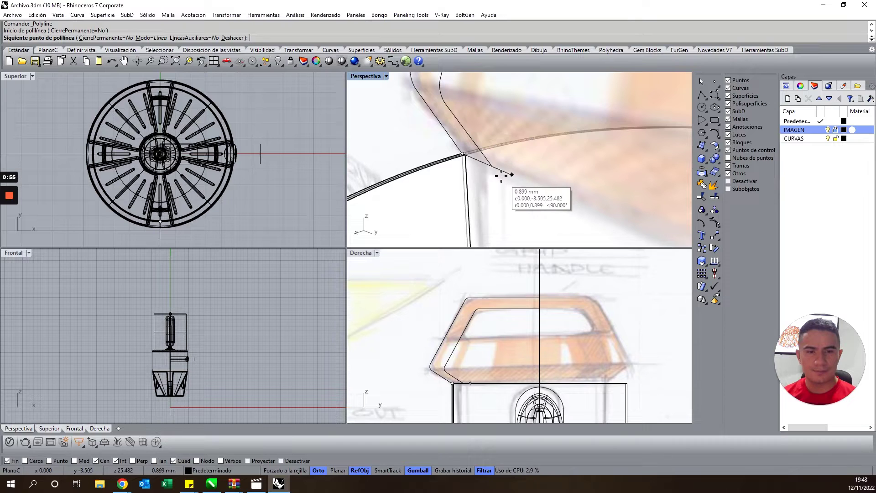
click(492, 166)
key(Return)
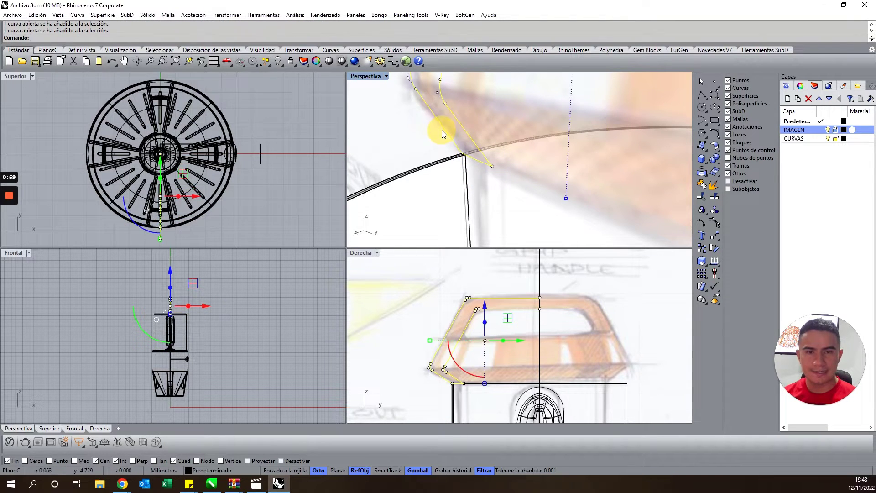
Join the two cap curves and the bridging line into one curve, then select it
shift+click(455, 159)
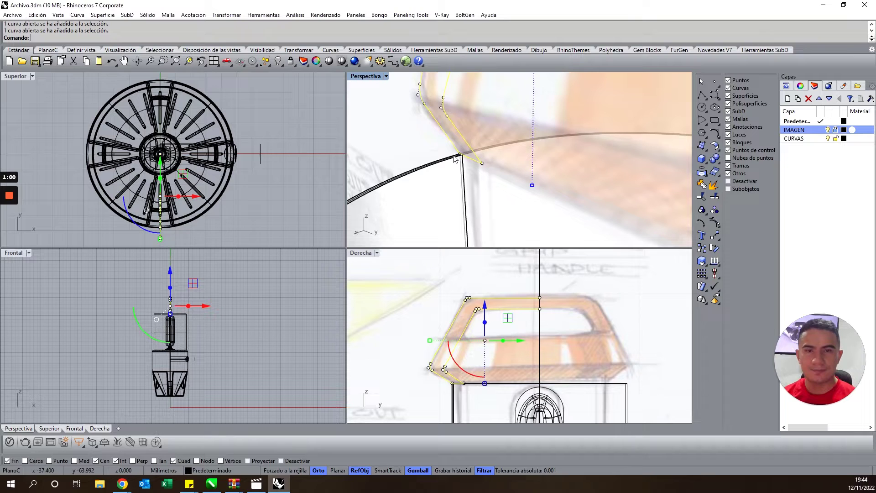
click(703, 187)
key(Escape)
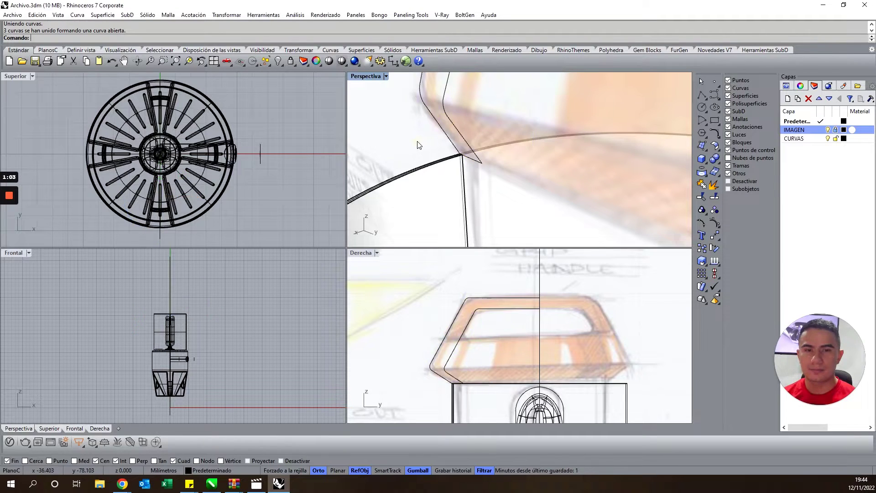
scroll(393, 157, down, 5)
click(421, 92)
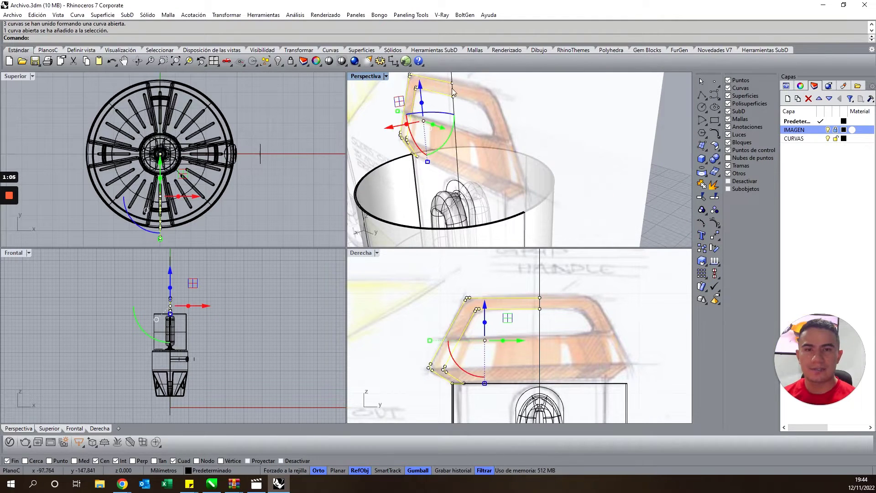
Revolve the joined cap profile 360° around the lamp's vertical centre line in Derecha
scroll(216, 307, down, 1)
scroll(510, 307, down, 1)
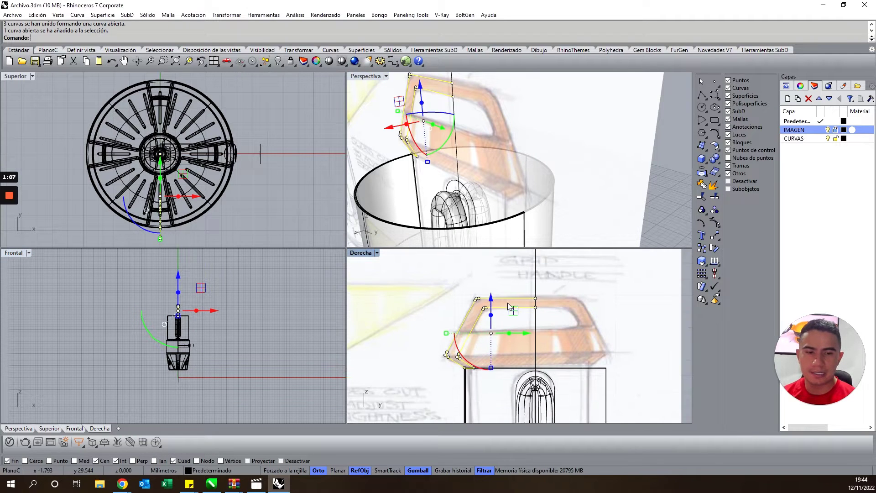
right_drag(510, 283, 437, 298)
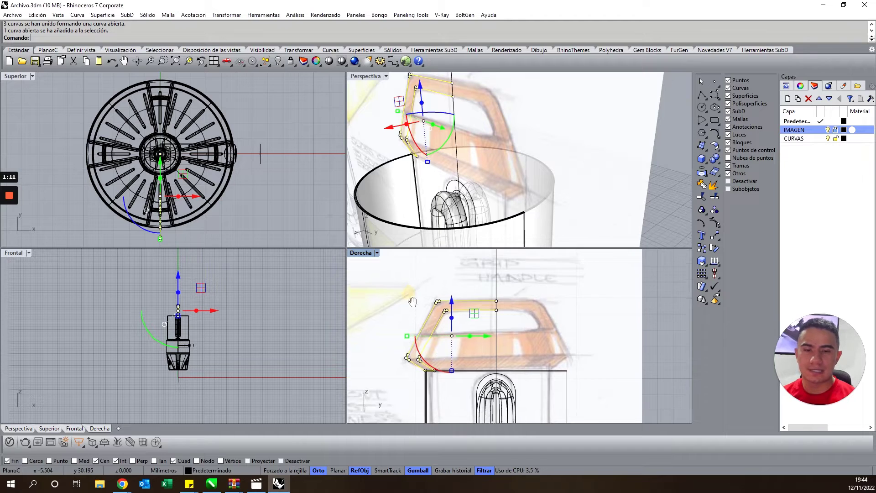
double_click(361, 252)
right_drag(322, 309, 321, 284)
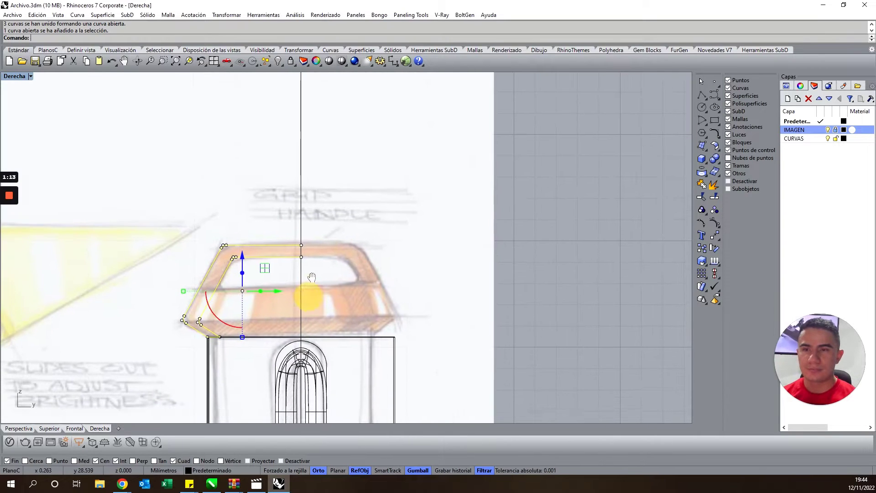
click(104, 14)
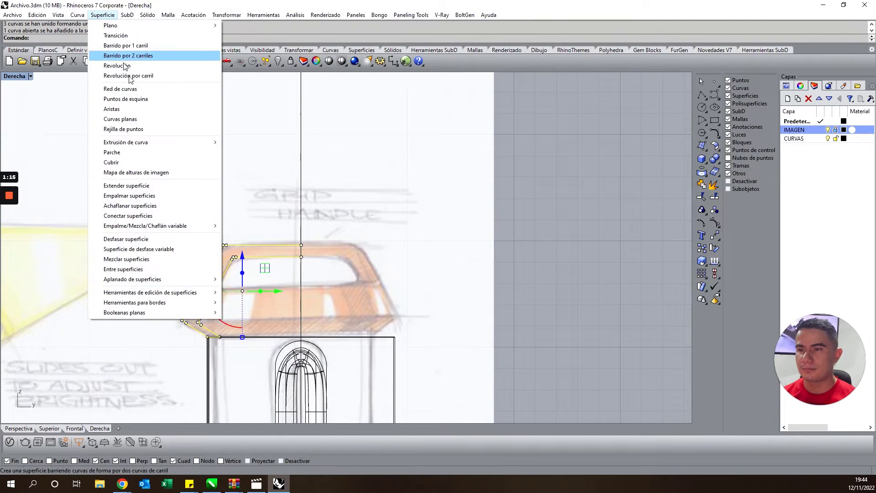
click(128, 66)
scroll(288, 326, down, 3)
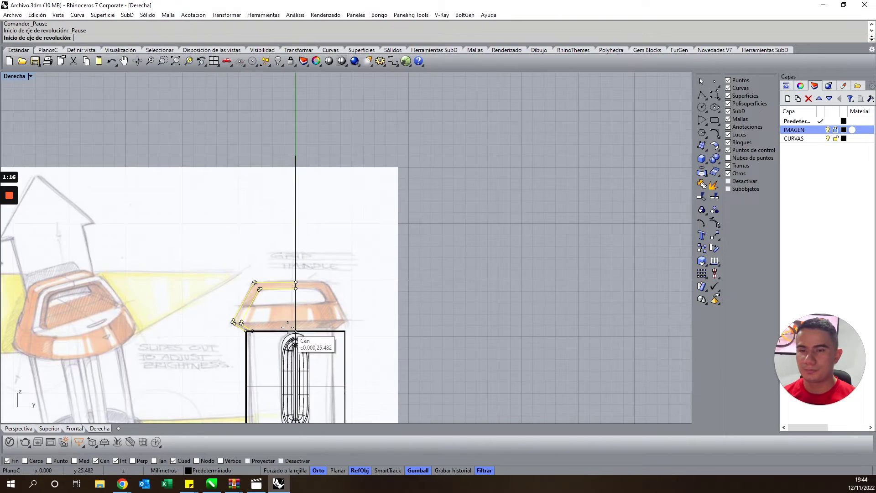
click(295, 156)
click(315, 254)
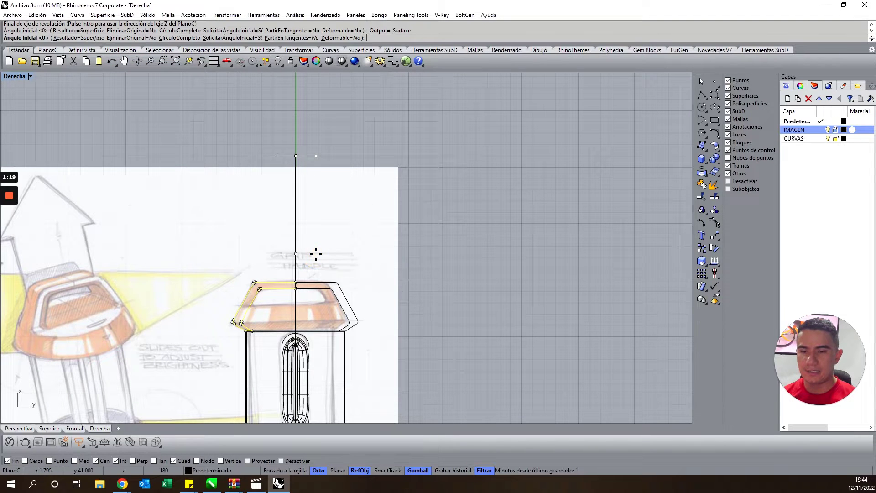
key(Return)
key(Return)
key(Escape)
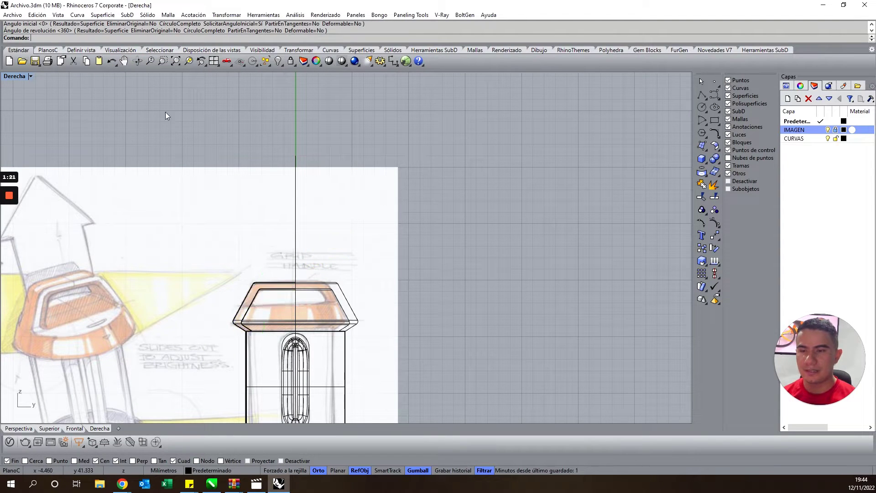
double_click(20, 76)
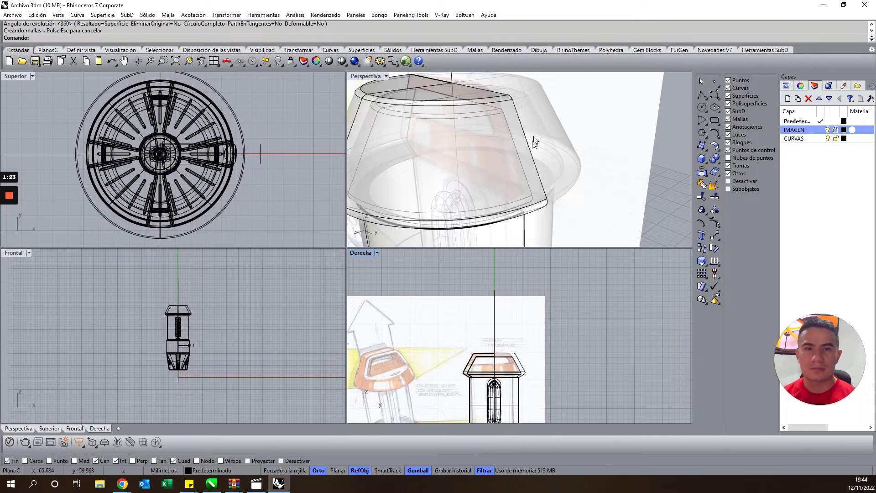
Zoom and pan the Frontal view onto the lamp shade's top profile, leaving nothing selected
scroll(535, 142, down, 5)
mouse_move(479, 112)
right_down()
mouse_move(470, 174)
mouse_move(541, 144)
right_up()
click(470, 173)
click(449, 162)
scroll(541, 144, up, 3)
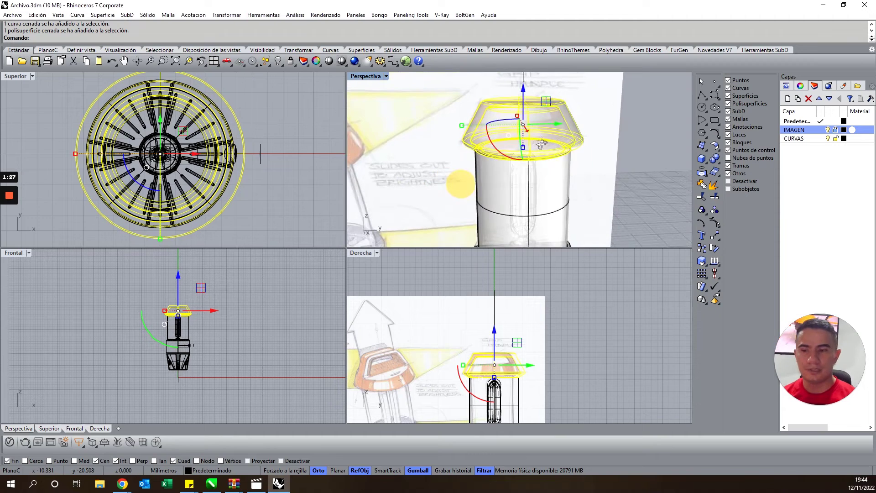
scroll(156, 315, up, 4)
scroll(182, 322, up, 2)
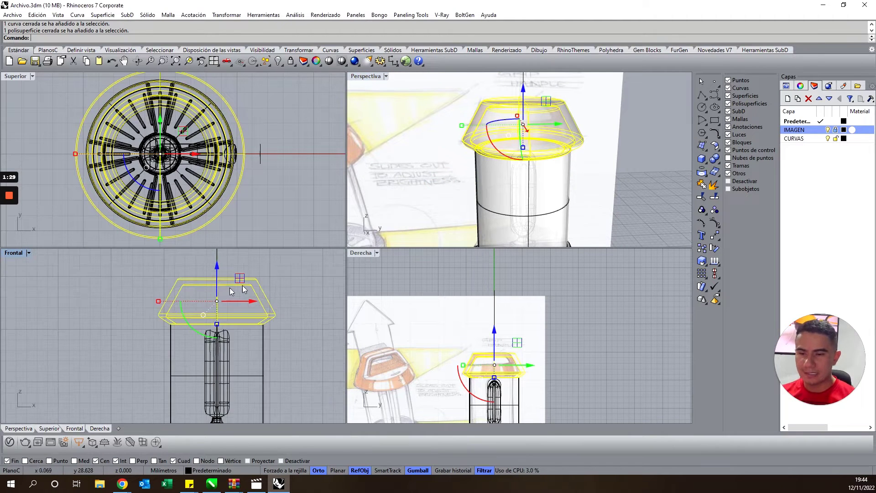
scroll(254, 288, up, 3)
right_drag(279, 312, 277, 336)
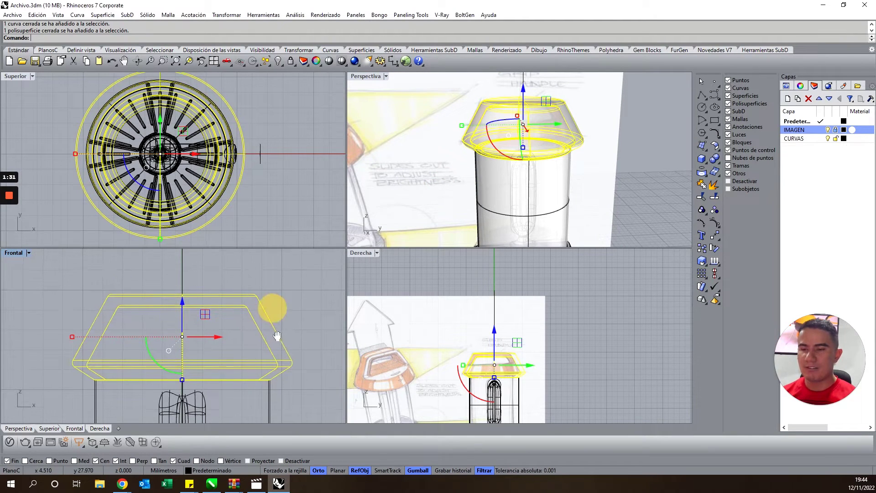
key(Escape)
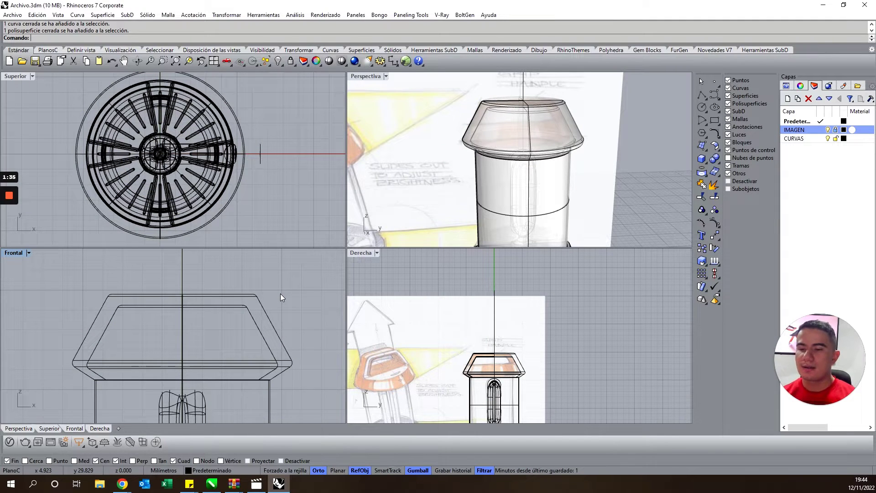
Draw a corner-to-corner rectangle over the shade top's right edge and raise it slightly
click(715, 121)
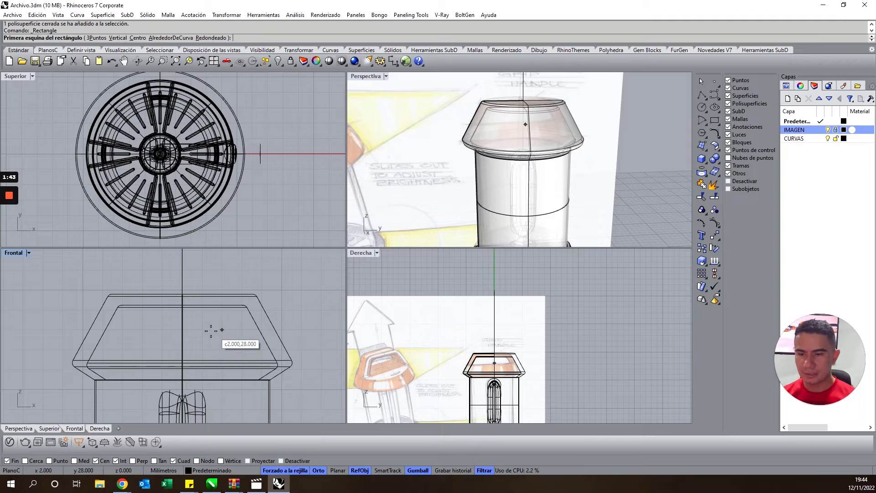
click(202, 349)
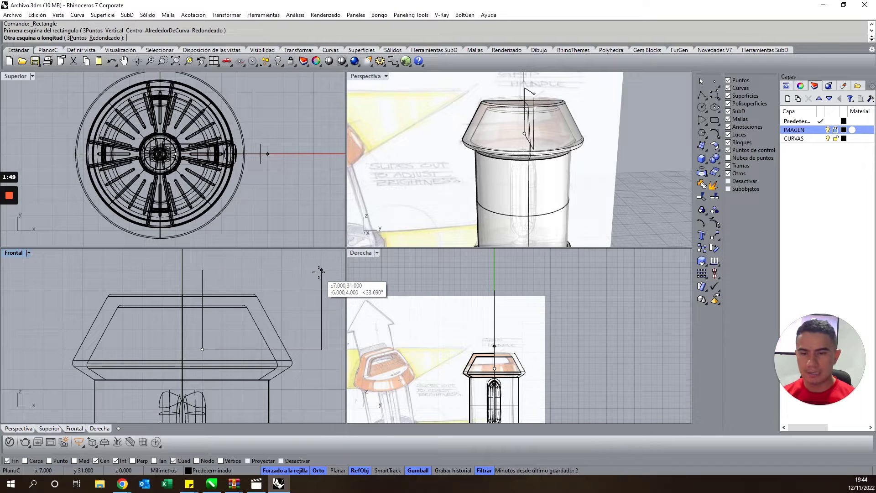
click(319, 271)
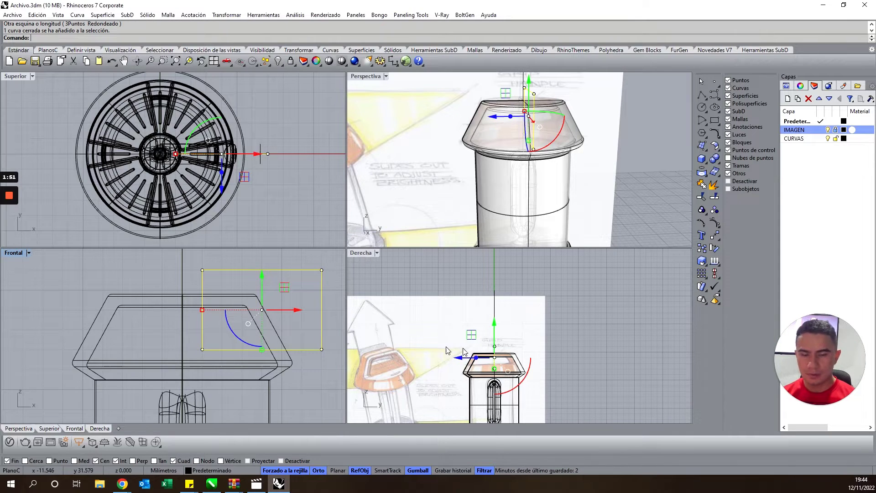
scroll(508, 360, up, 4)
scroll(508, 373, up, 3)
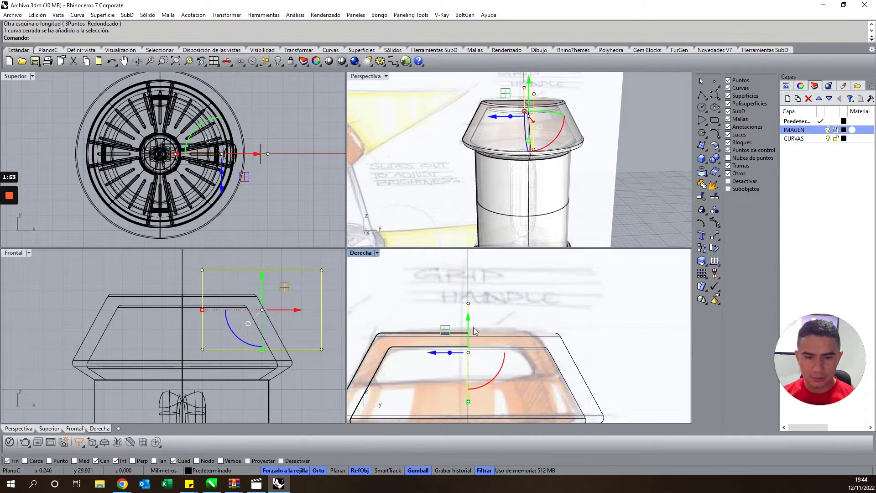
drag(471, 321, 470, 296)
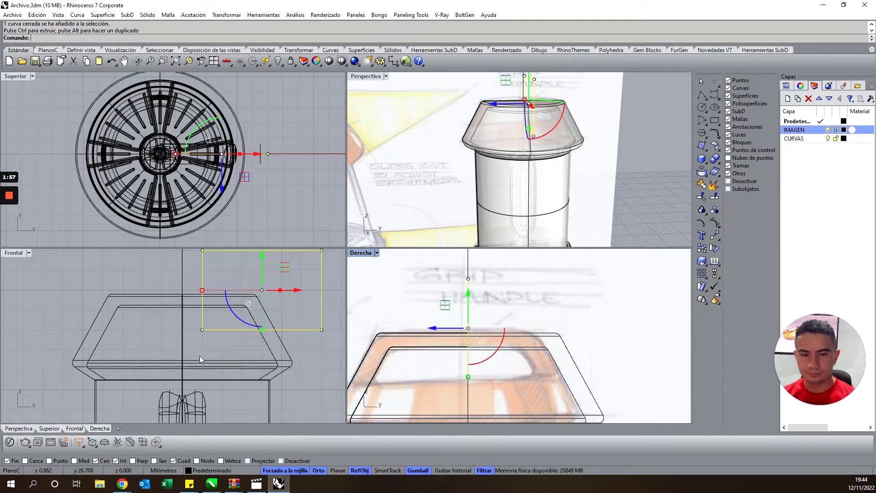
scroll(198, 363, up, 2)
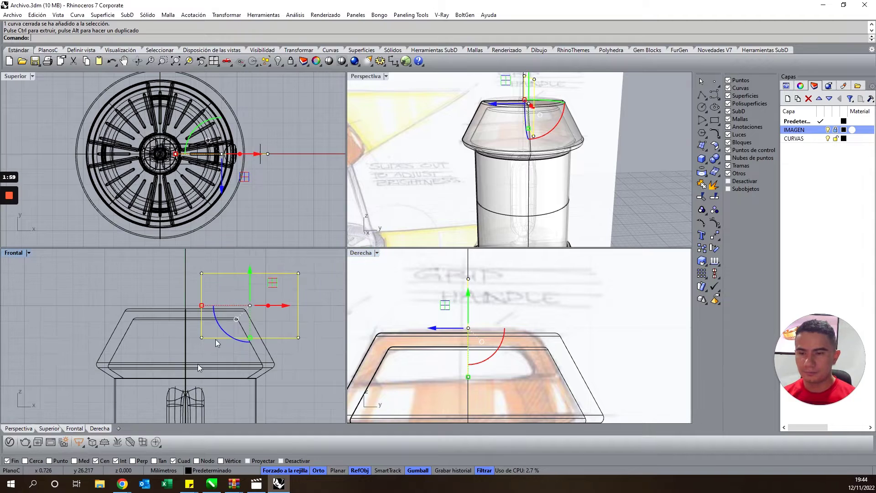
right_drag(238, 307, 186, 318)
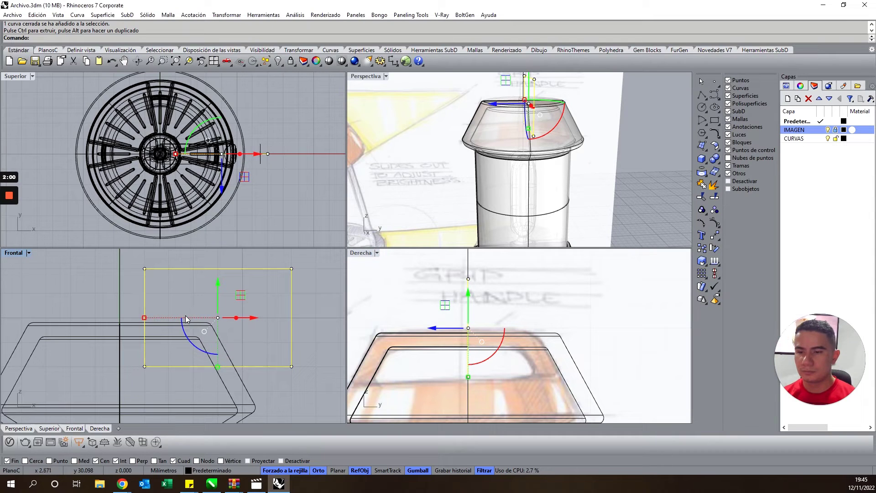
Fillet the rectangle's corners with Empalmar esquinas, picking the radius by two points
click(78, 15)
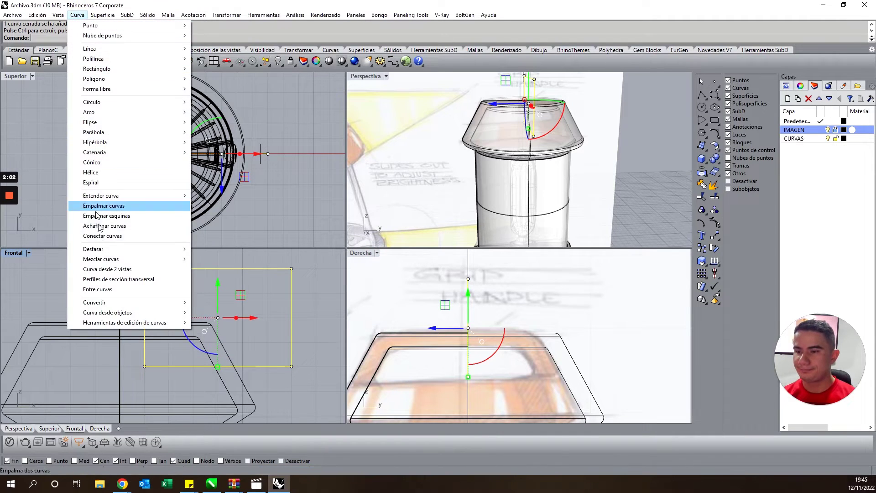
click(146, 216)
click(239, 318)
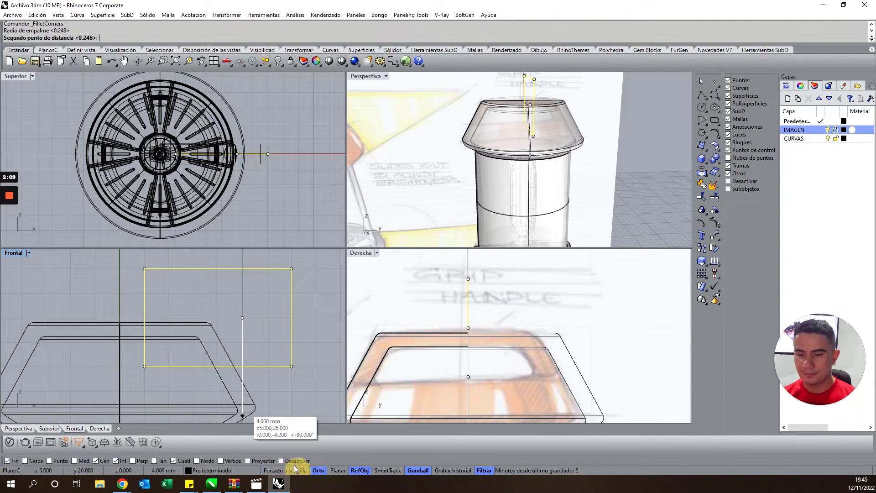
click(227, 322)
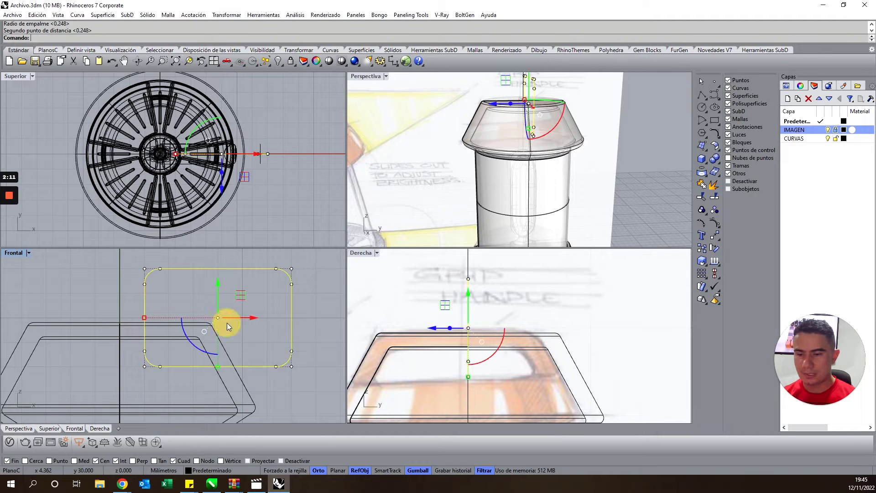
Move the rounded rectangle sideways along Y to the shade's edge in Derecha
click(250, 268)
scroll(269, 314, down, 2)
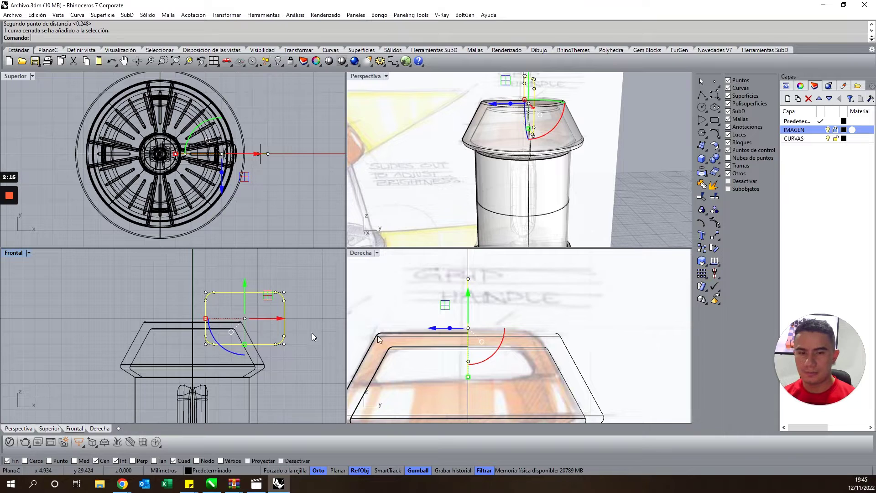
scroll(489, 297, down, 2)
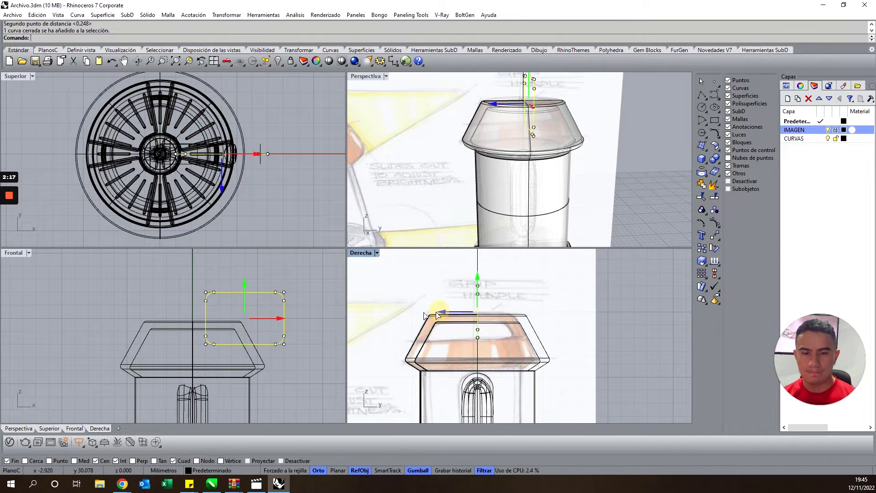
drag(451, 315, 377, 315)
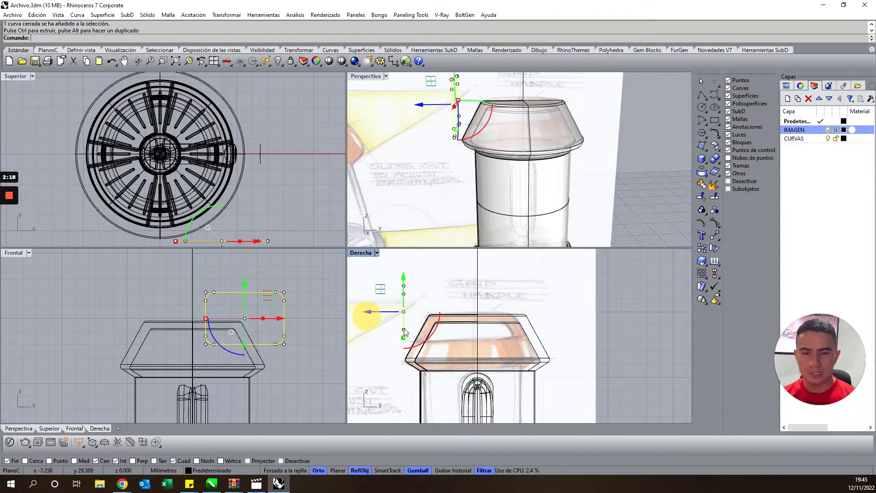
Extrude the rounded rectangle straight into a solid block across the cap top, then select it
click(151, 17)
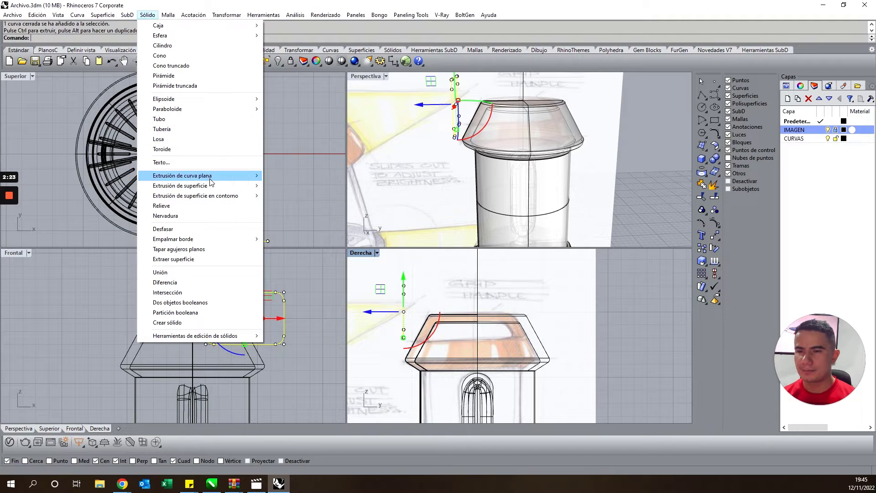
mouse_move(182, 176)
click(300, 177)
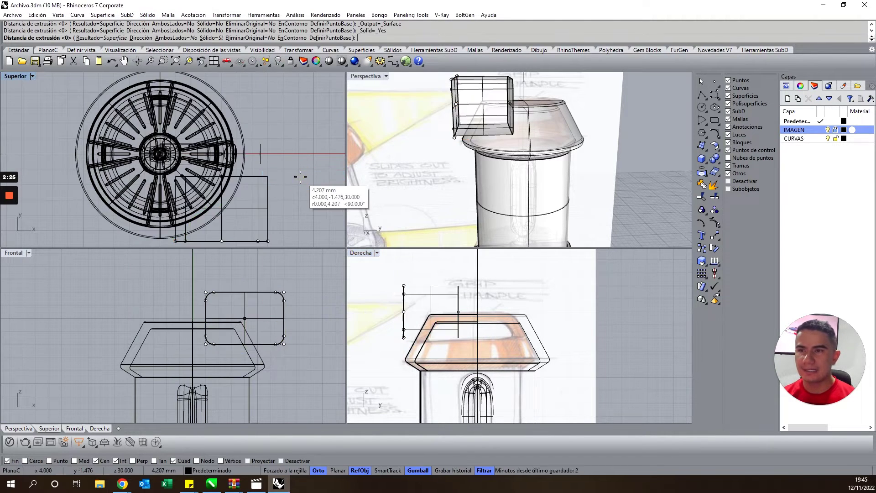
click(566, 299)
scroll(476, 190, down, 3)
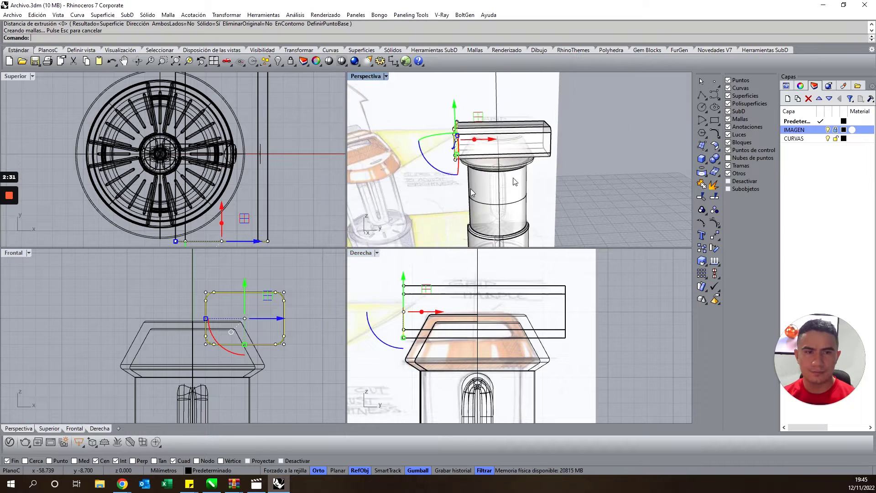
right_drag(576, 171, 537, 170)
click(434, 122)
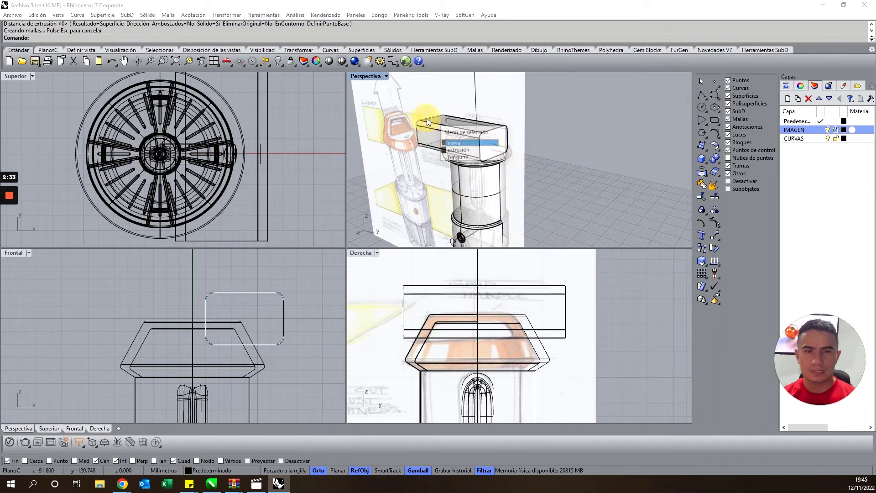
click(452, 150)
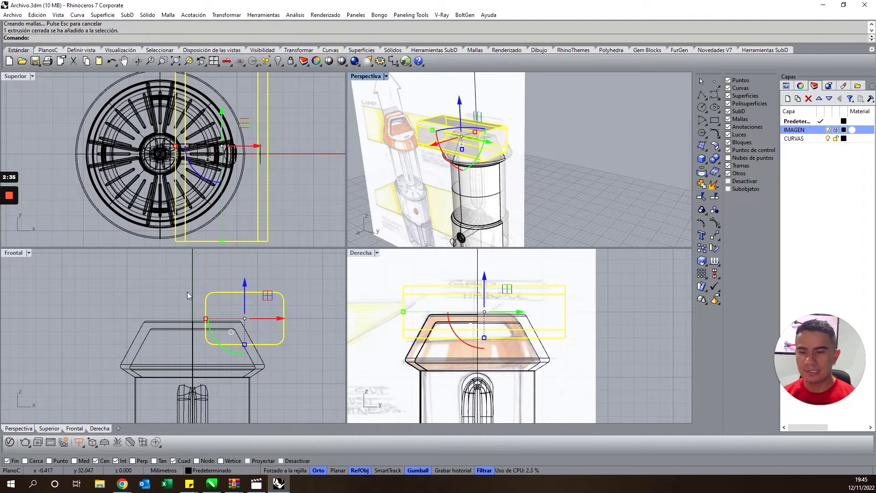
Mirror the block across the lamp's vertical centre axis in Frontal and inspect both blocks
click(220, 15)
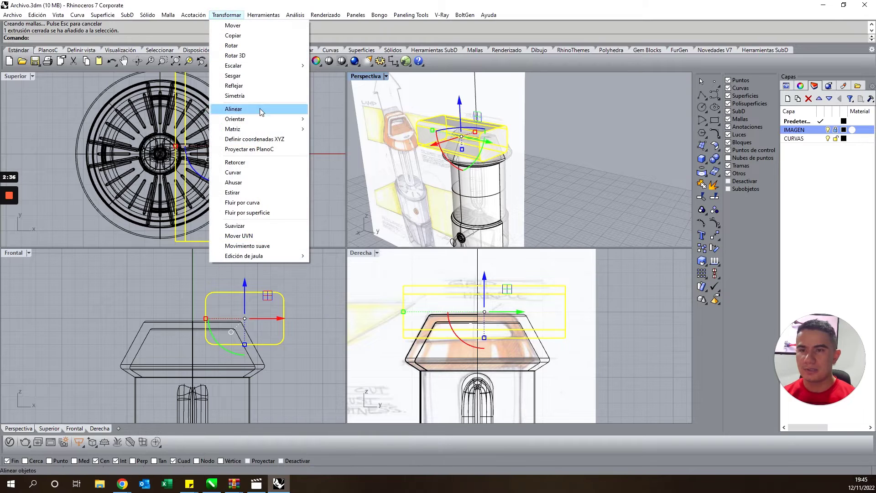
click(256, 84)
scroll(182, 288, down, 3)
scroll(182, 289, down, 2)
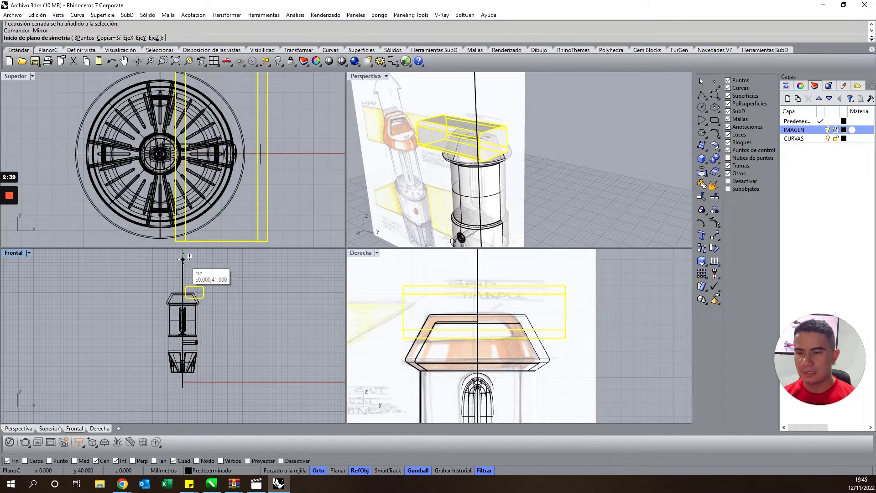
click(183, 261)
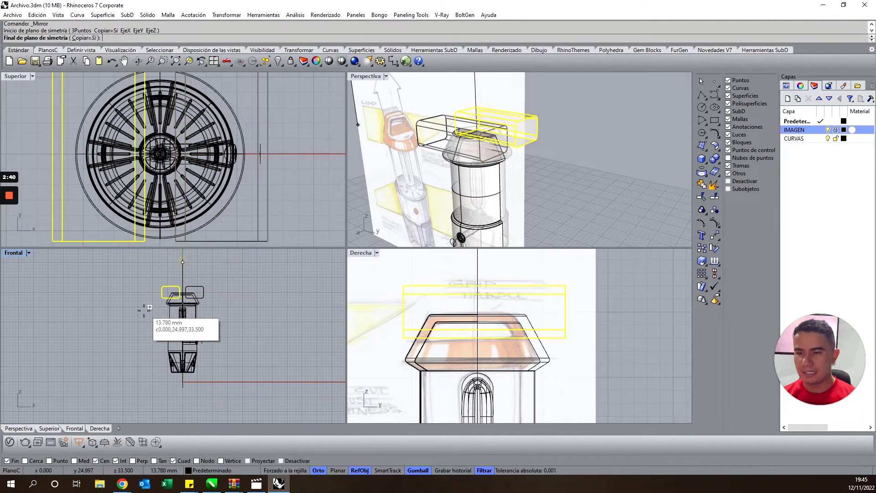
click(141, 357)
click(607, 179)
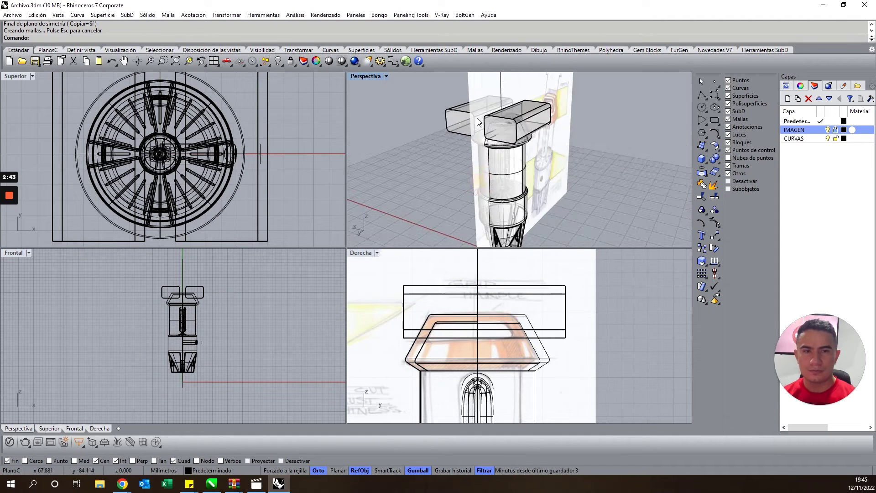
right_drag(608, 179, 498, 133)
mouse_move(541, 154)
right_down()
mouse_move(554, 124)
mouse_move(522, 128)
right_up()
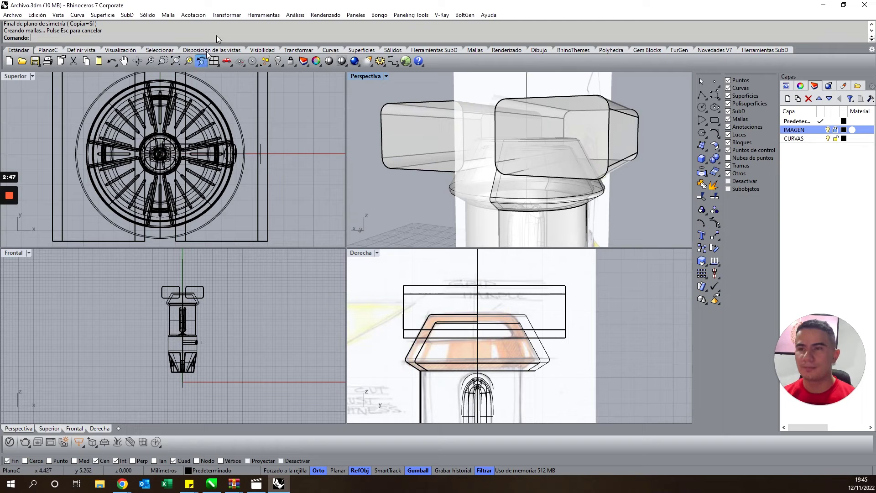
Boolean-subtract both blocks from the cap to cut matching grip notches in its rim
click(145, 15)
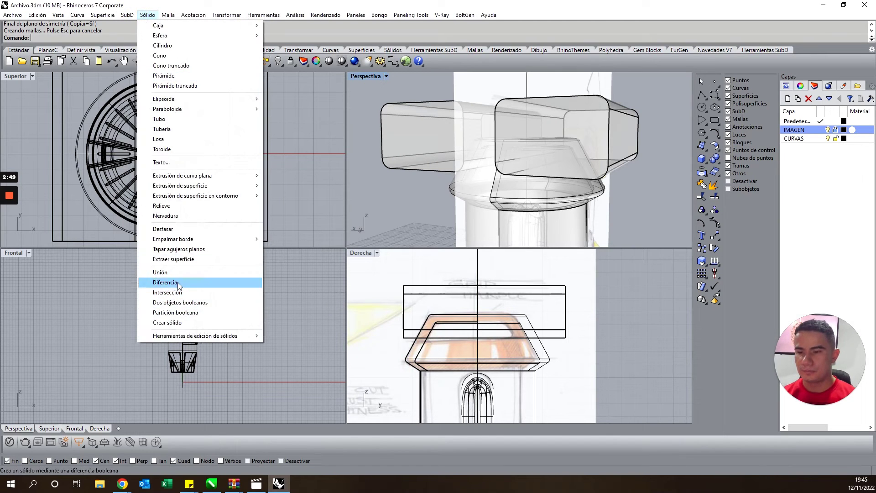
click(159, 282)
click(454, 187)
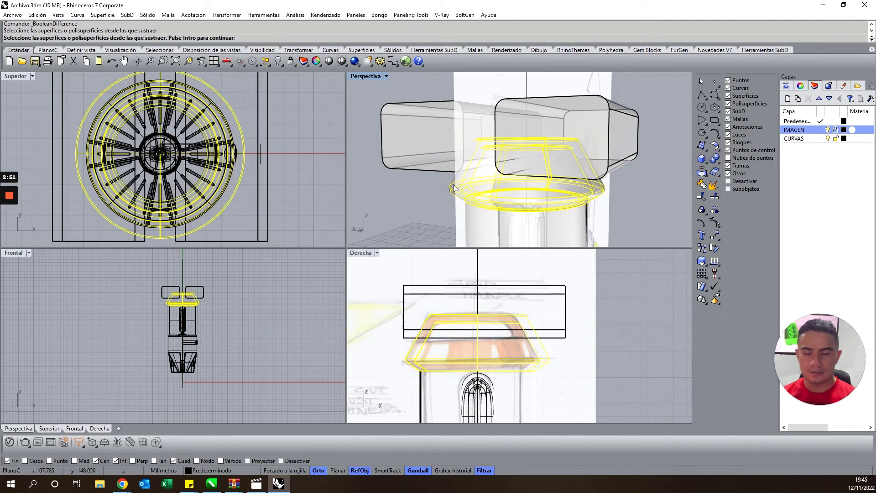
key(Return)
click(433, 145)
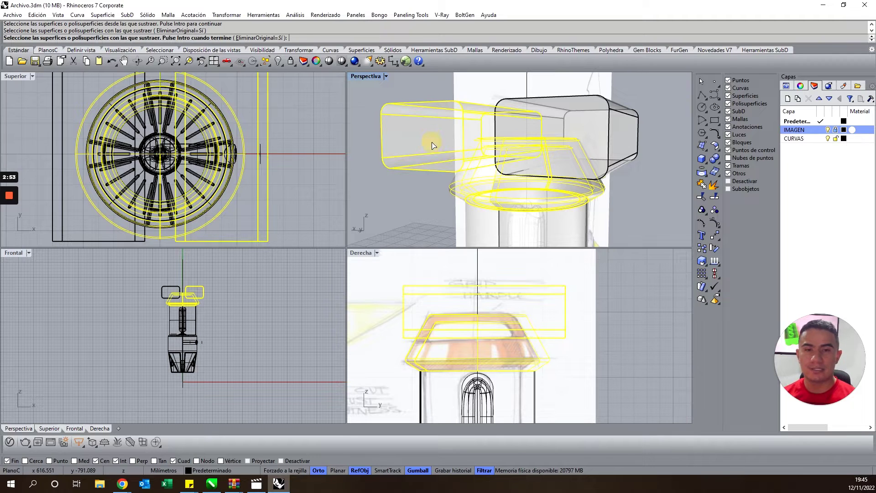
click(576, 116)
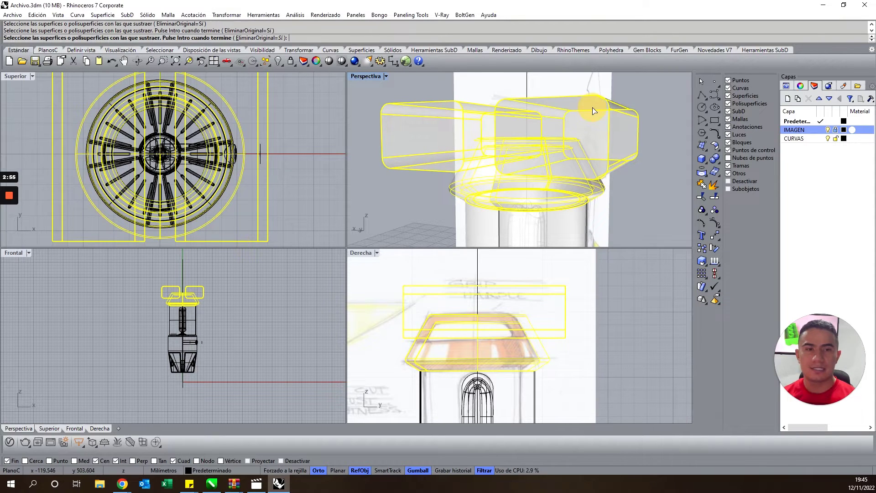
key(Return)
Orbit and zoom the Perspective view in close on the notched cup rim
mouse_move(559, 170)
right_down()
mouse_move(584, 197)
mouse_move(545, 199)
mouse_move(592, 183)
right_up()
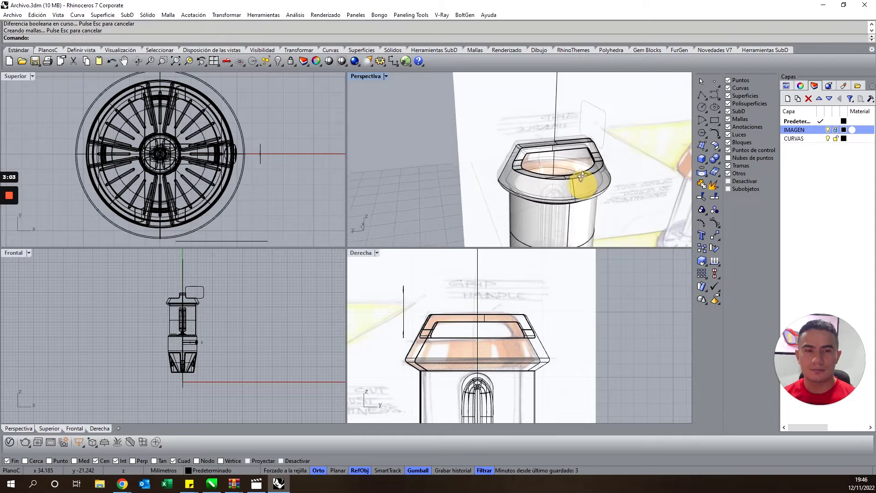
scroll(589, 179, up, 5)
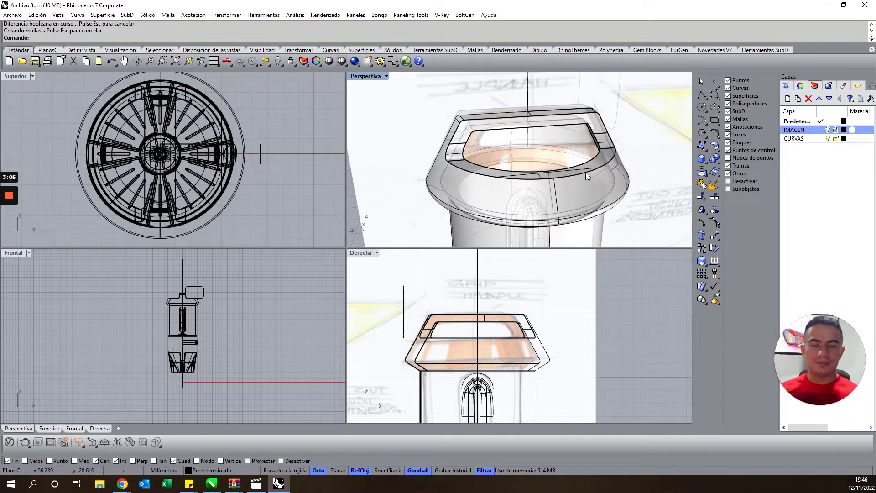
scroll(586, 172, up, 2)
right_drag(576, 170, 571, 166)
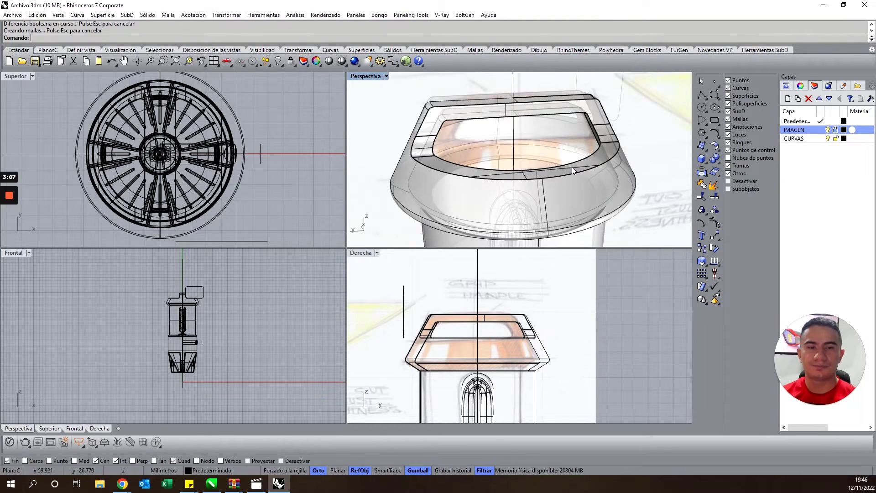
Fillet the chained top rim edge of the cup with a 0.2 radius using Empalmar borde
click(147, 15)
mouse_move(173, 239)
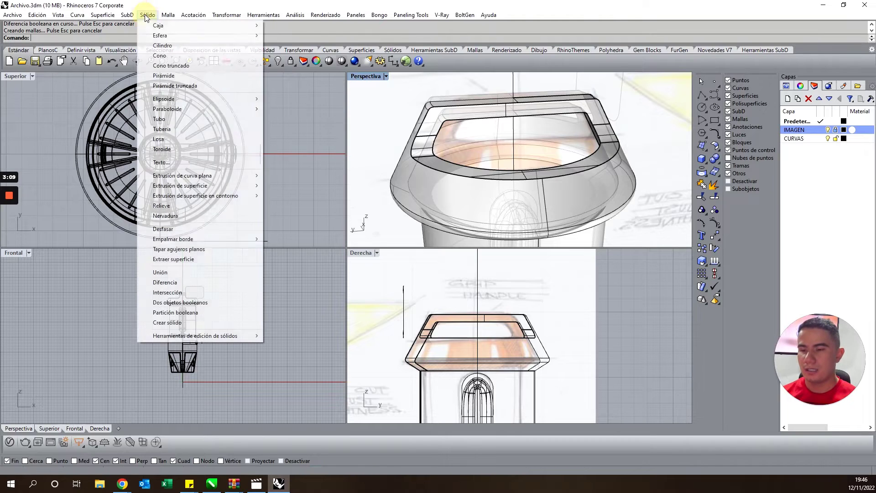
click(296, 239)
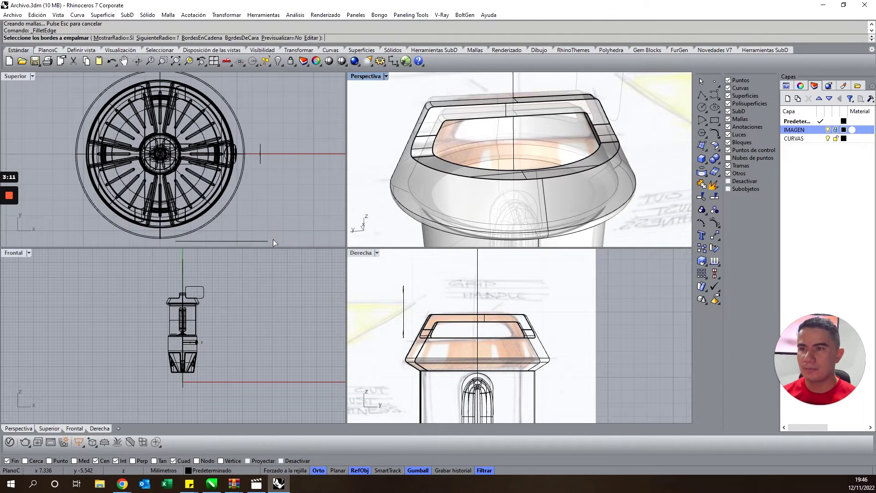
click(173, 39)
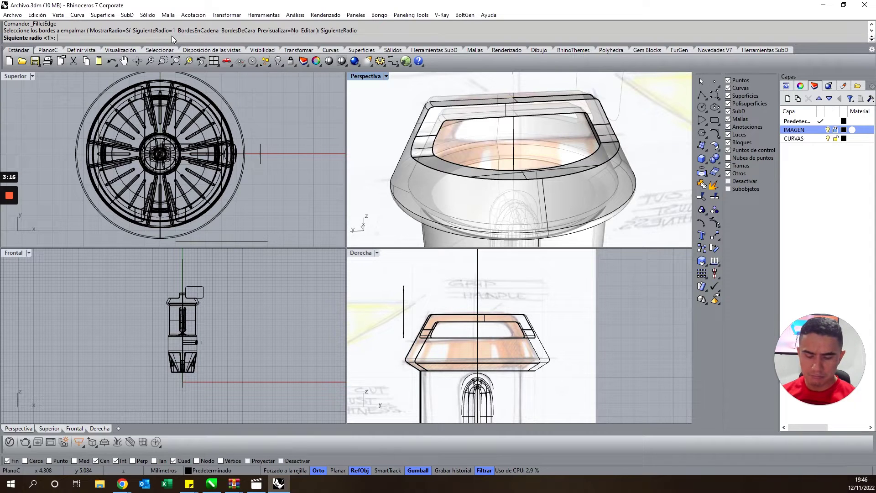
text(.2)
key(Return)
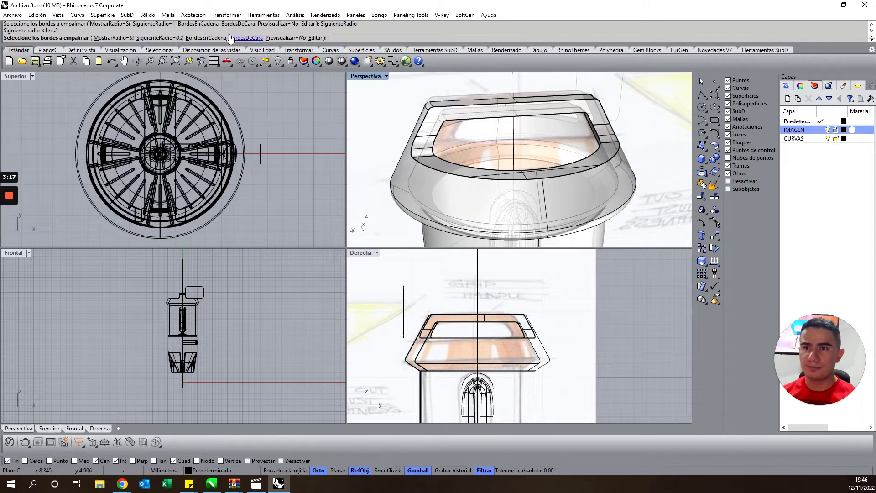
click(205, 38)
click(442, 176)
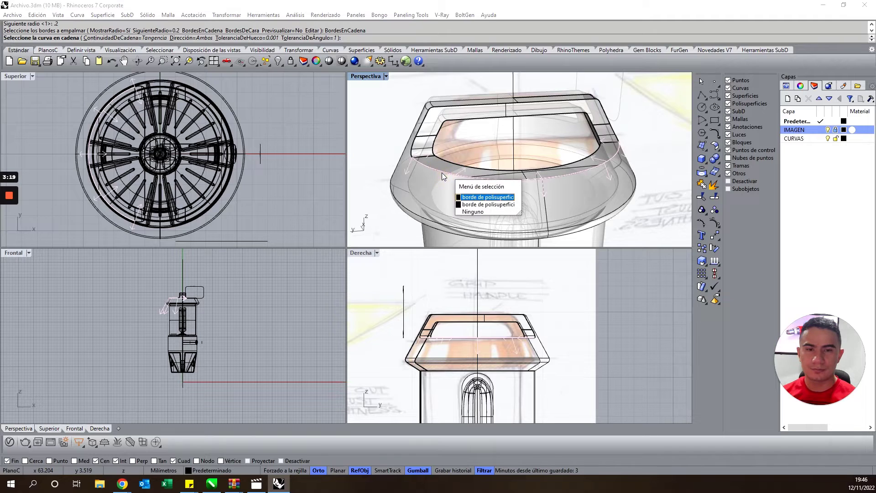
click(485, 200)
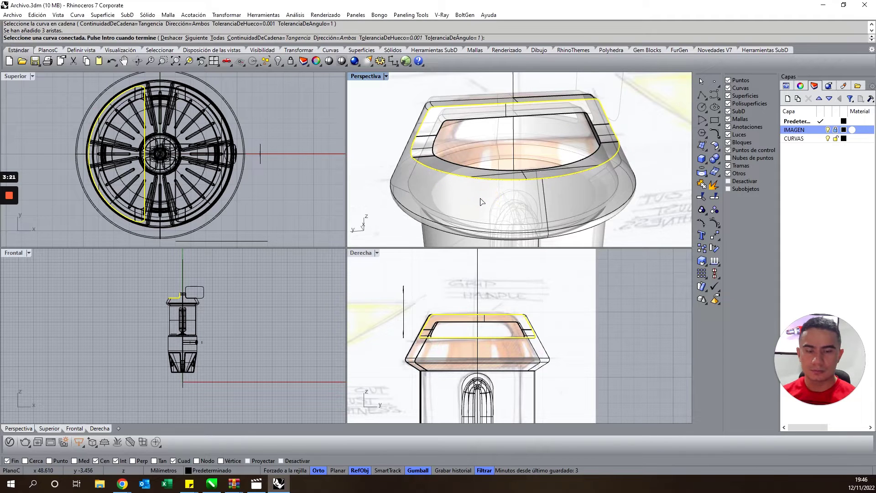
key(Return)
key(Return)
key(Return)
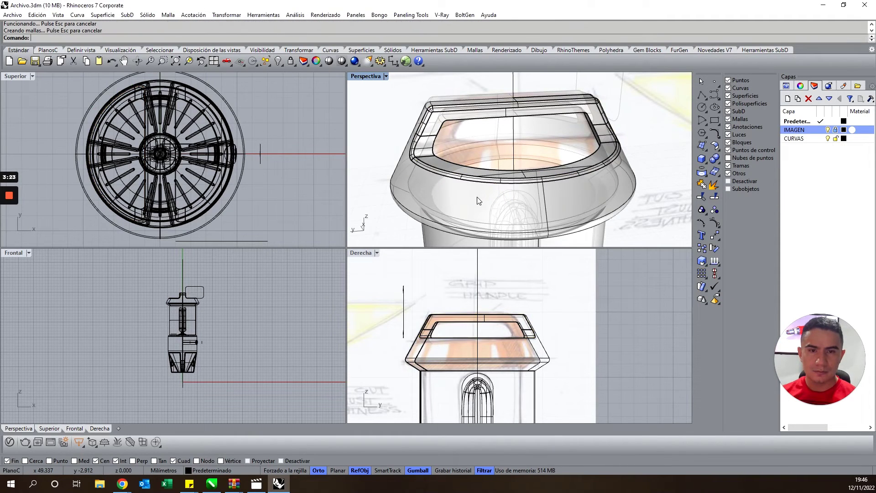
right_drag(604, 140, 525, 146)
scroll(525, 146, up, 2)
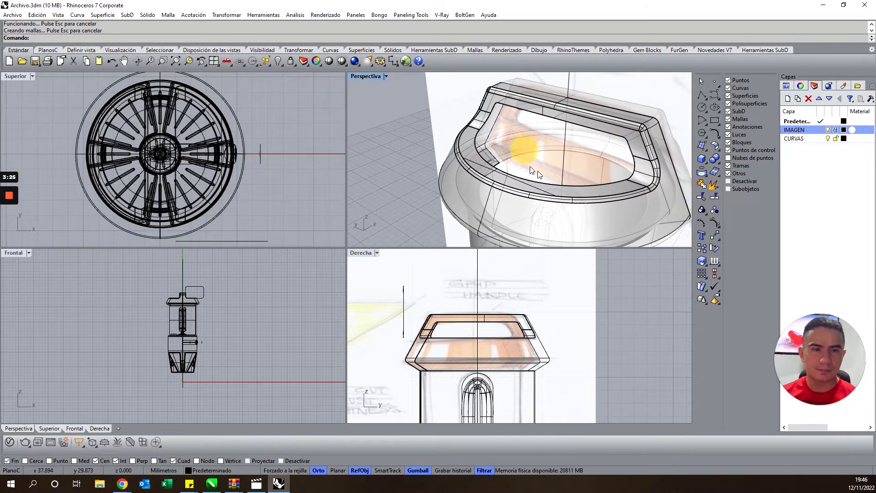
scroll(519, 181, up, 2)
scroll(519, 180, up, 2)
Repeat the edge fillet and round the rim edge chain at 0.2
key(Return)
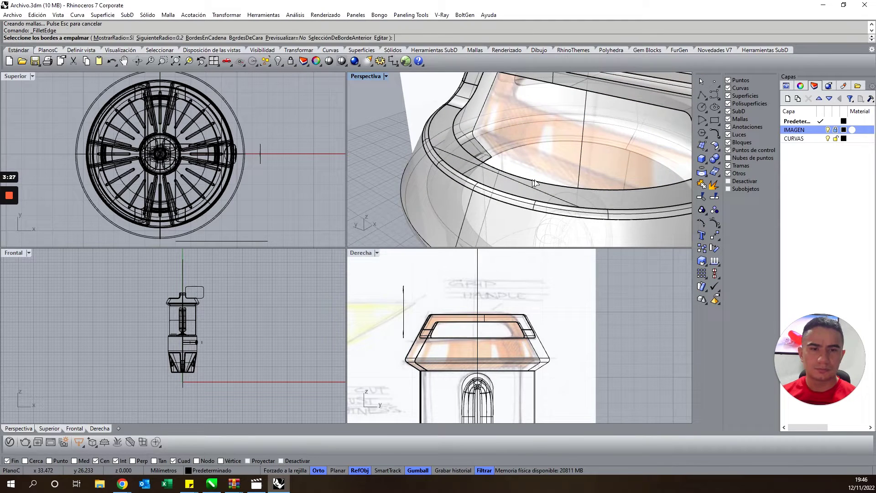
click(205, 38)
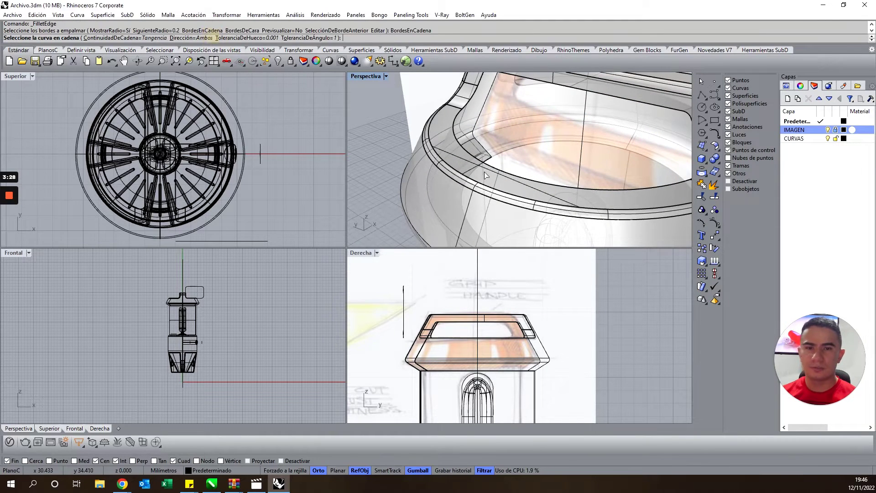
click(531, 181)
key(Return)
key(Return)
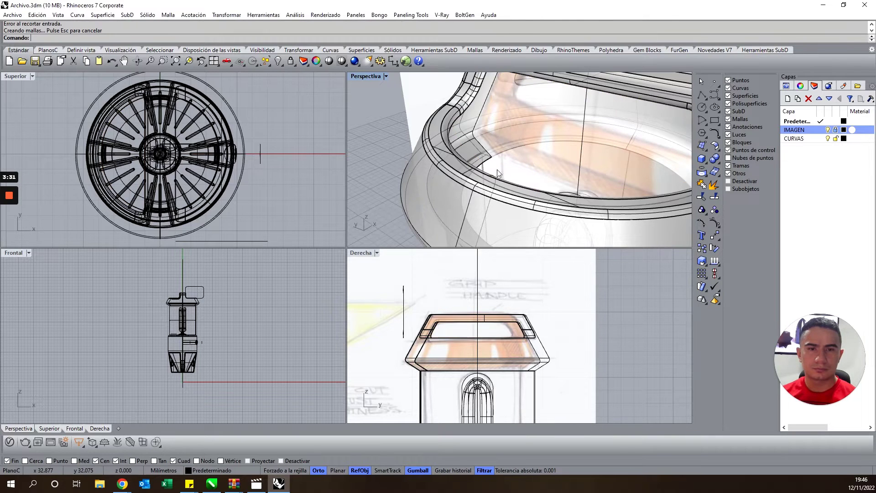
Fillet the handle opening's edge chain at radius 0.2
right_drag(497, 173, 592, 125)
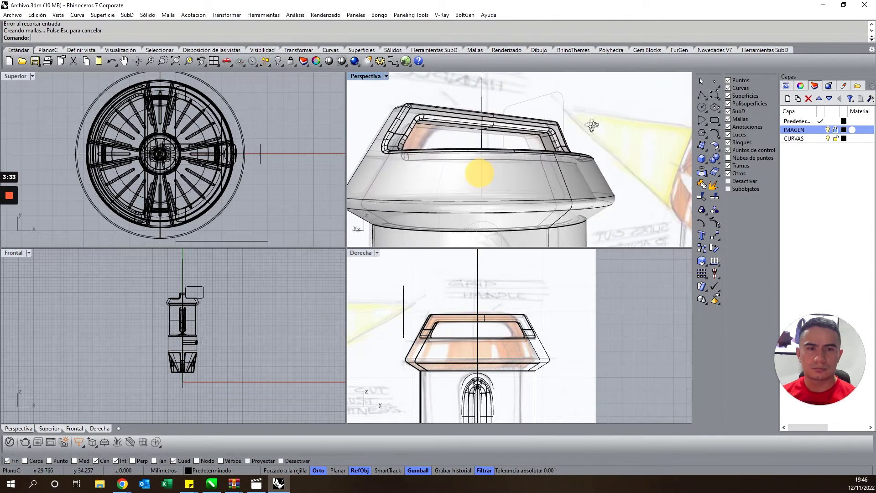
scroll(588, 125, up, 3)
scroll(570, 122, up, 3)
scroll(553, 121, up, 3)
scroll(543, 118, up, 2)
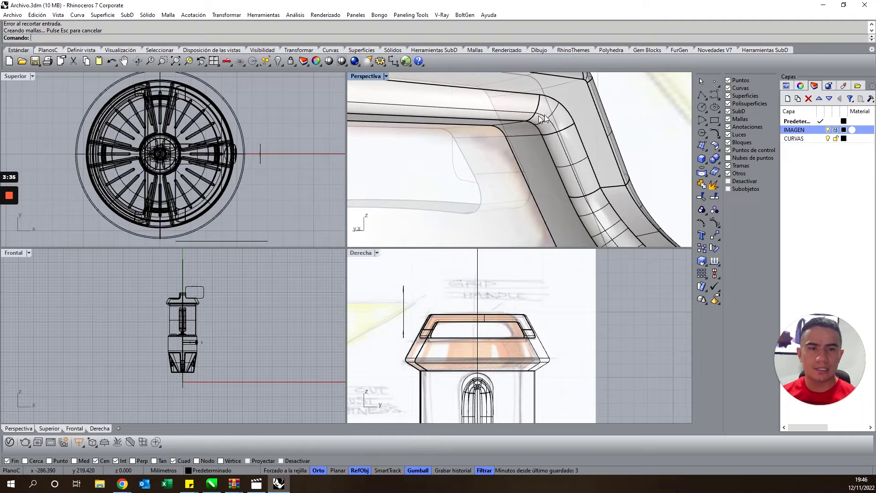
right_drag(527, 107, 515, 194)
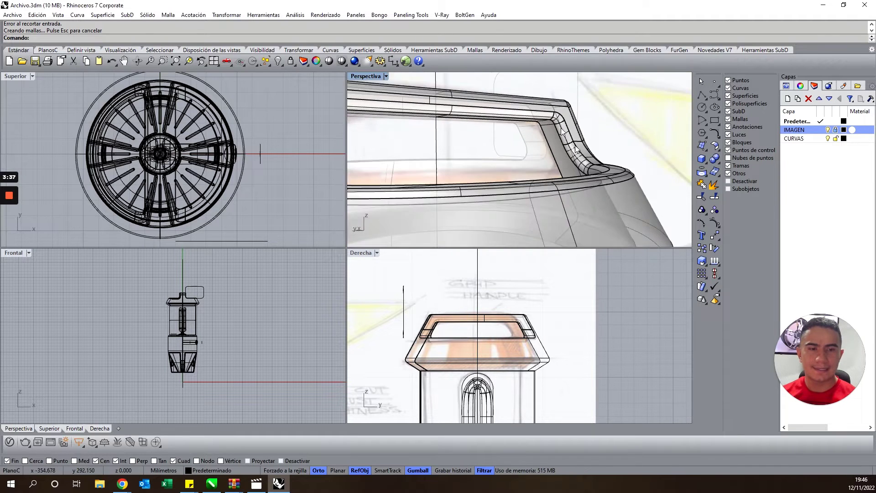
scroll(515, 194, down, 1)
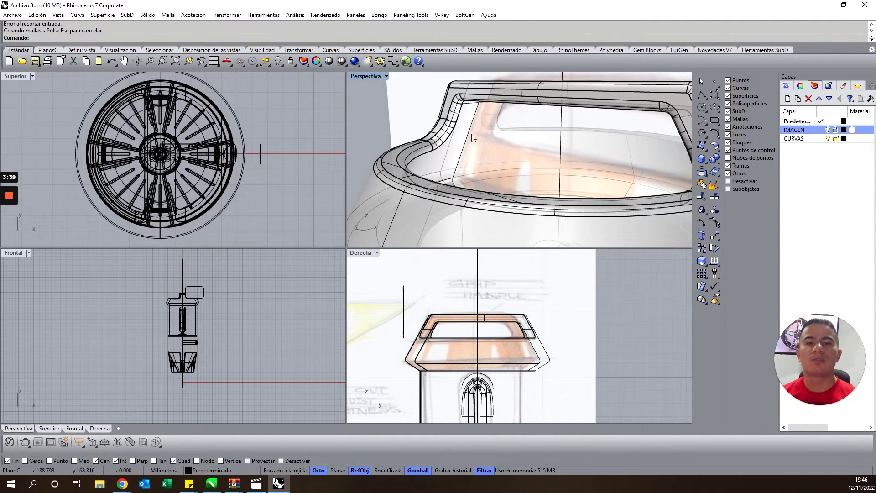
scroll(470, 160, down, 5)
mouse_move(468, 158)
right_down()
mouse_move(467, 185)
mouse_move(552, 180)
right_up()
scroll(552, 181, up, 3)
scroll(569, 167, up, 3)
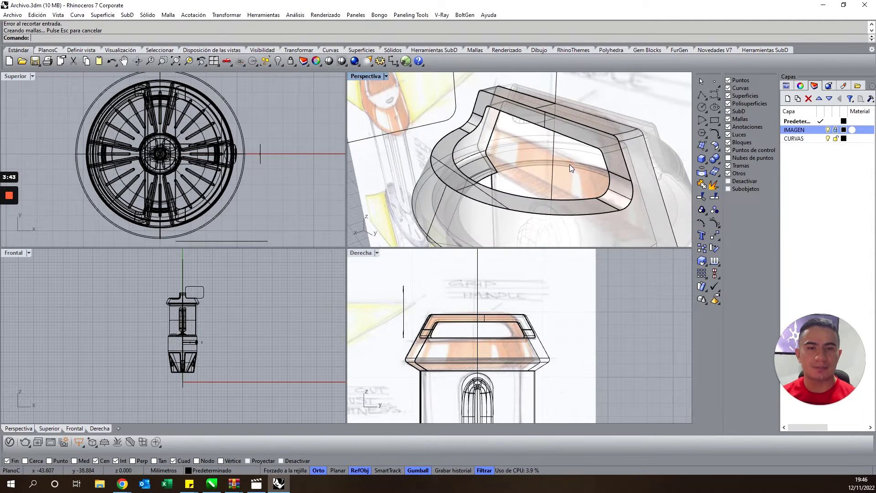
scroll(566, 162, up, 2)
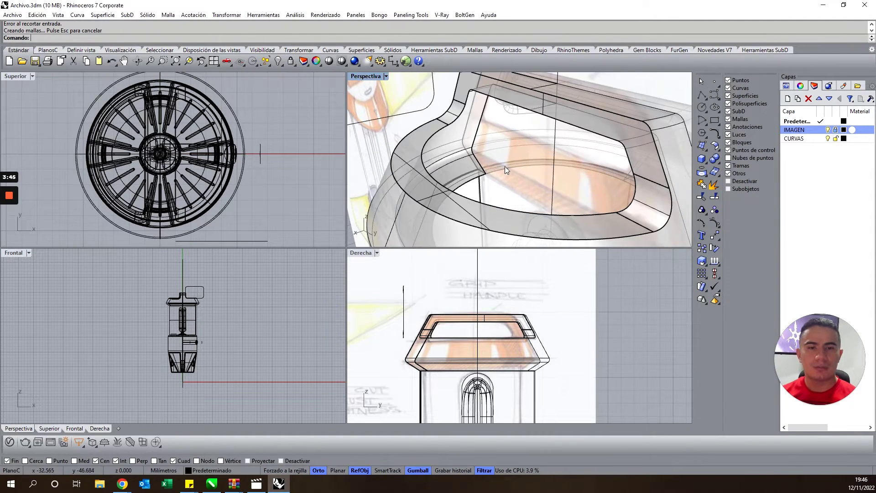
key(Return)
click(205, 38)
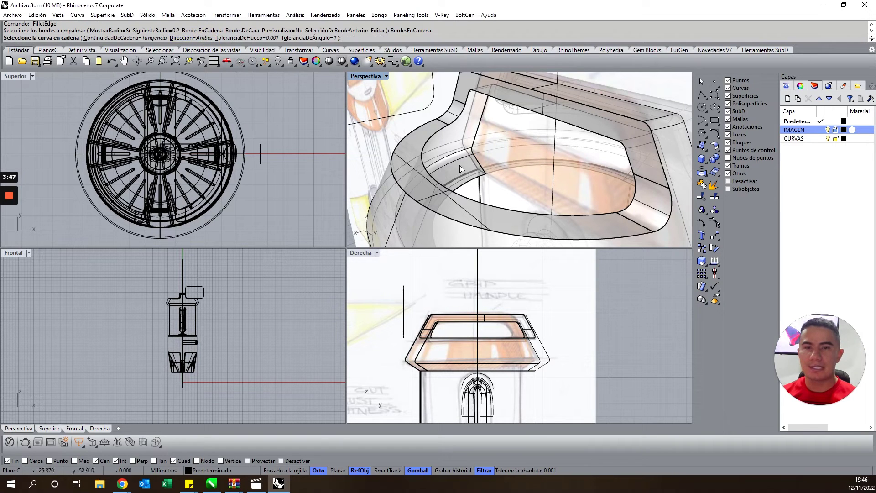
click(429, 142)
key(Return)
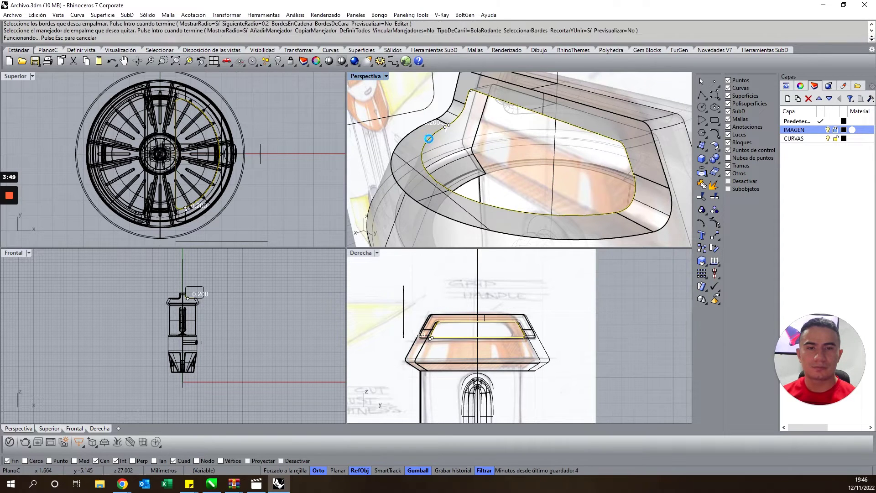
key(Return)
Fillet the outer rim edge chain at radius 0.2
key(Return)
click(406, 138)
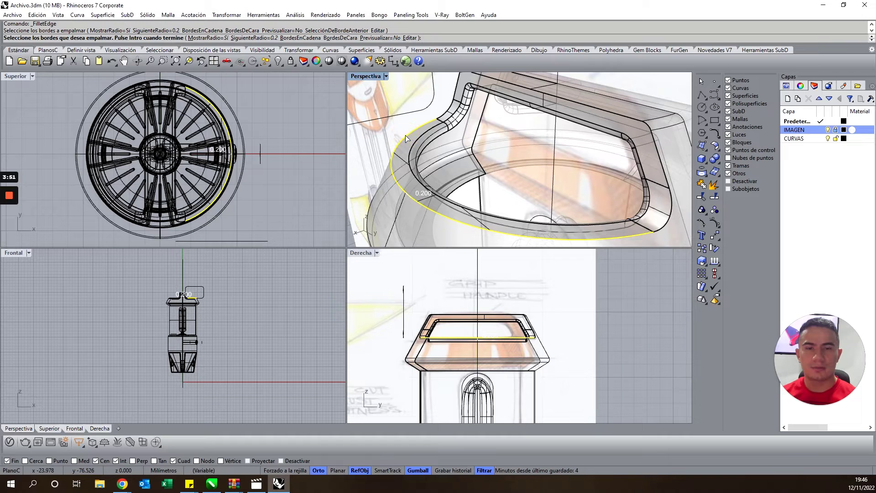
key(Escape)
key(Return)
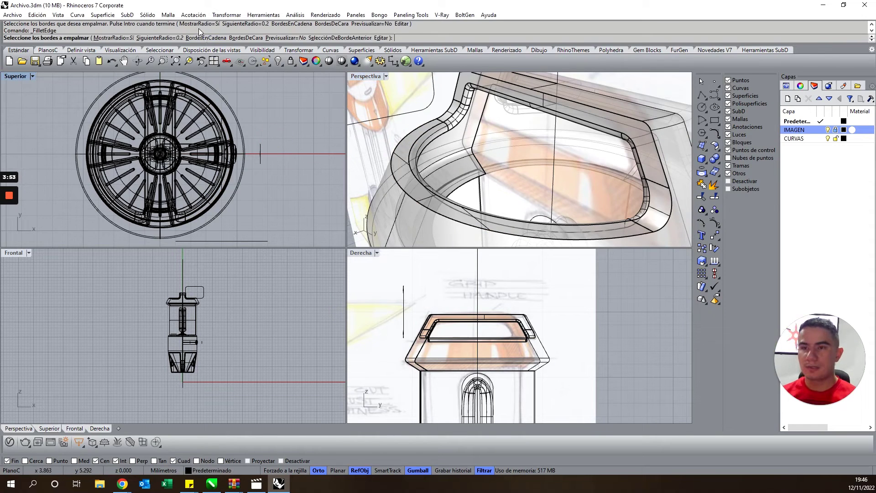
click(199, 28)
click(413, 130)
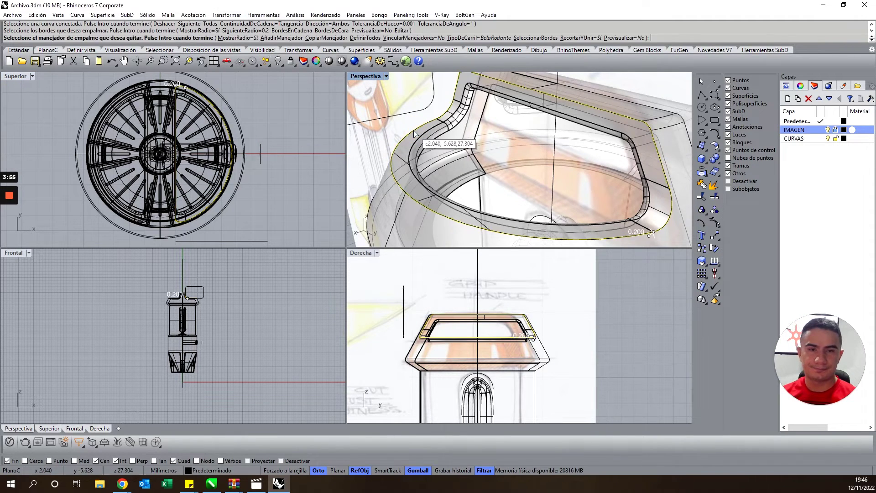
key(Return)
scroll(476, 148, down, 5)
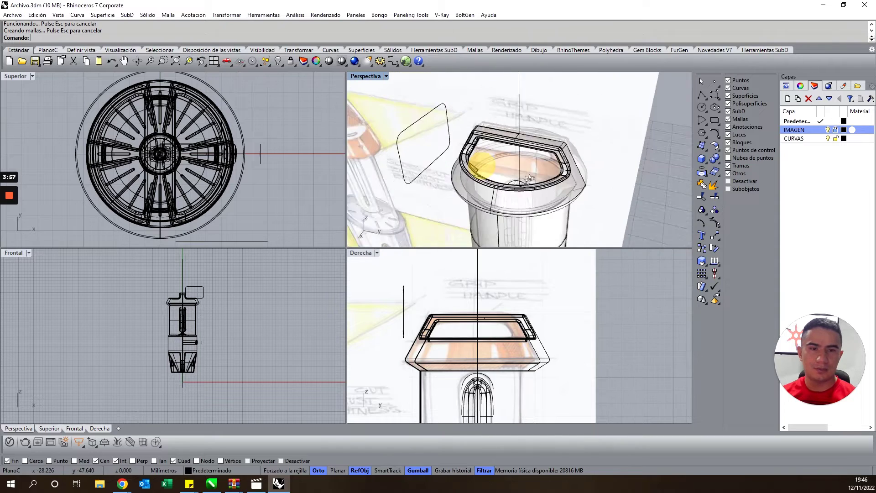
Zoom and pan the Frontal view onto the filleted cap, then open the Superficie menu
mouse_move(476, 149)
right_down()
mouse_move(546, 189)
mouse_move(547, 161)
mouse_move(514, 173)
mouse_move(573, 143)
mouse_move(531, 137)
right_up()
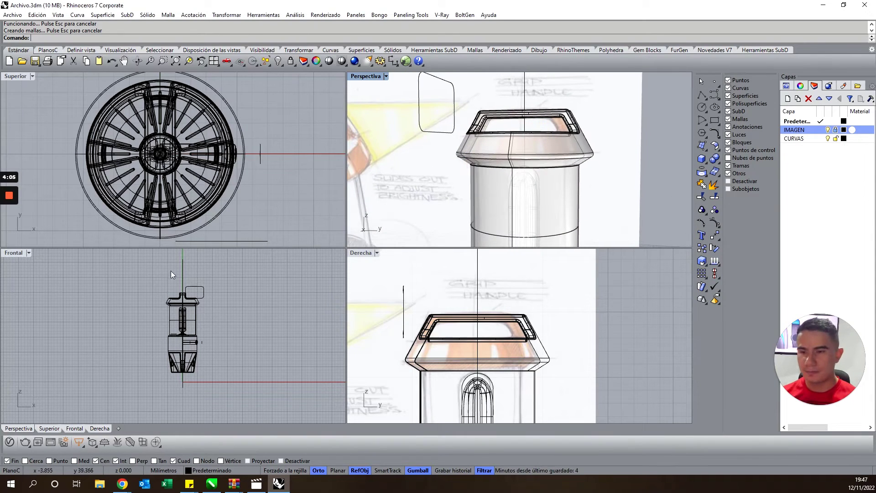
scroll(183, 283, up, 5)
scroll(171, 301, up, 4)
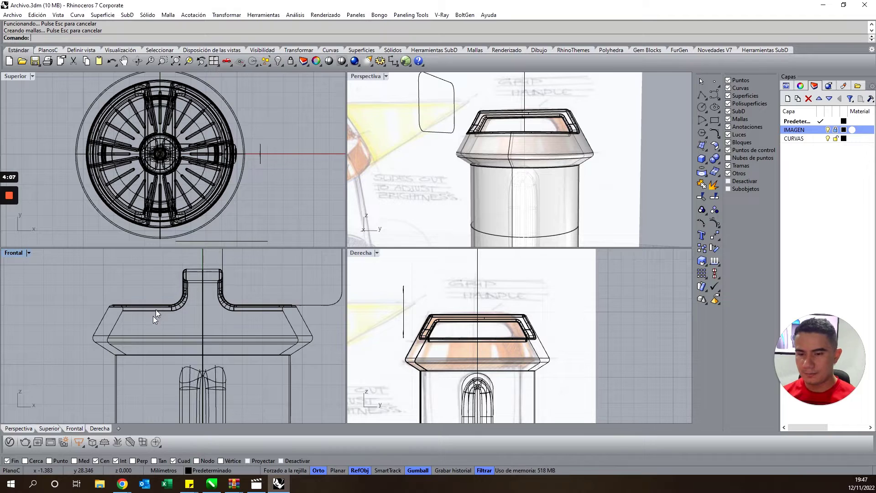
mouse_move(205, 338)
right_down()
mouse_move(159, 335)
mouse_move(204, 325)
right_up()
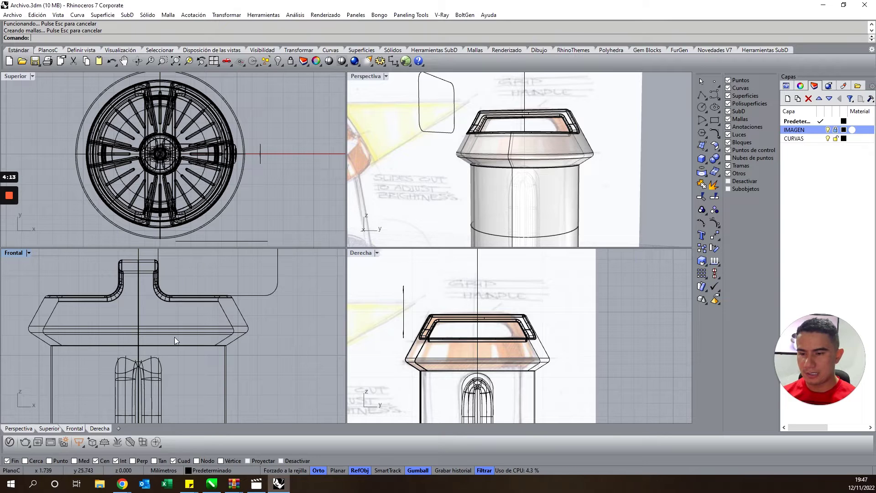
scroll(180, 297, up, 2)
right_drag(102, 335, 146, 328)
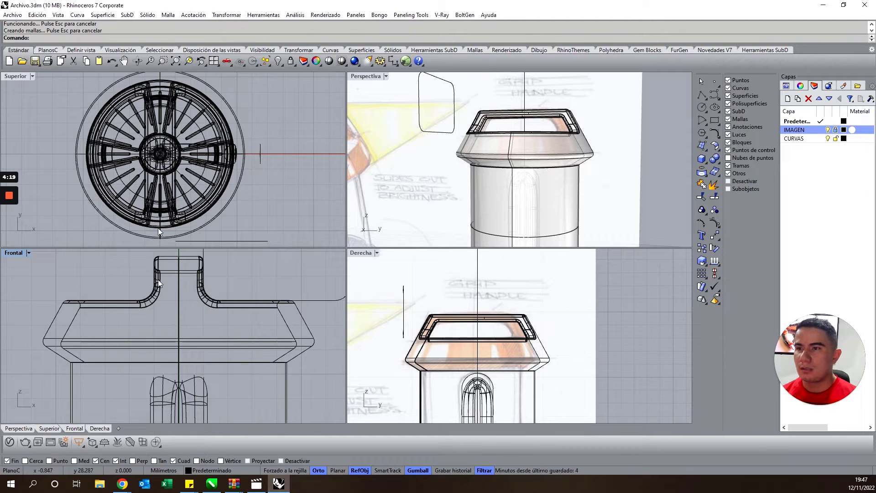
click(85, 17)
mouse_move(158, 26)
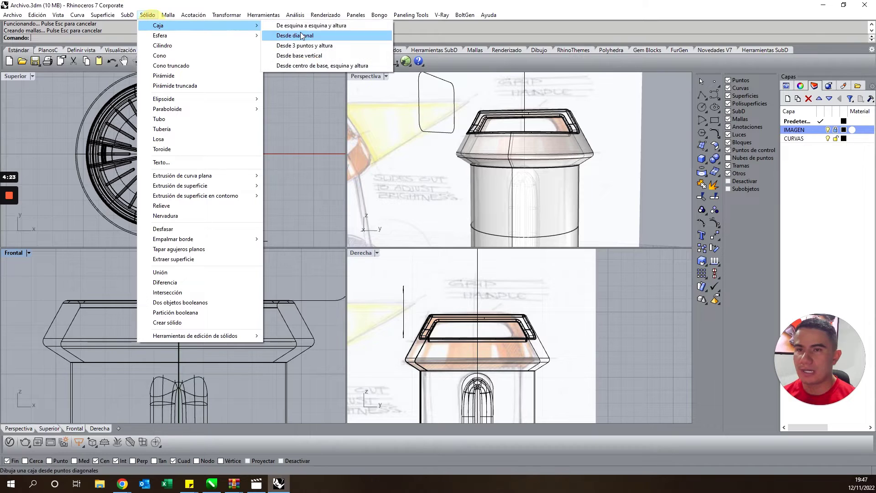
Draw a thin diagonal-corner box slab spanning the whole lamp, with a small height
click(301, 26)
scroll(68, 150, down, 2)
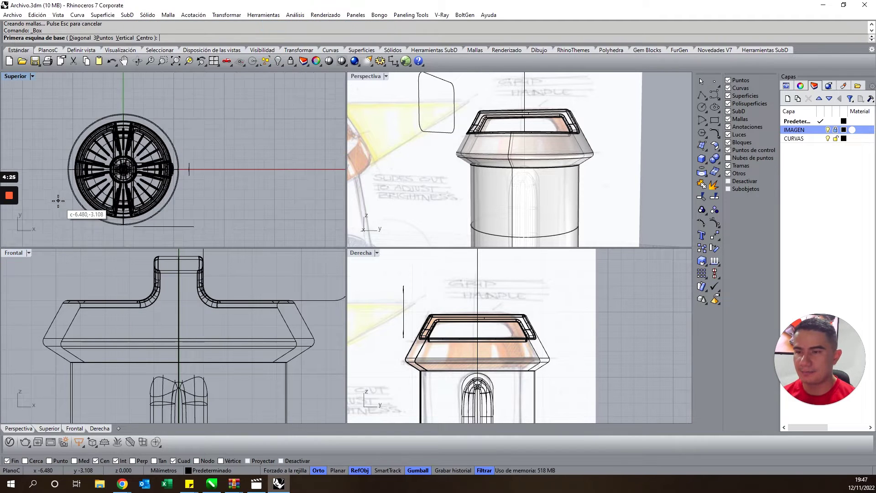
scroll(136, 151, down, 2)
click(53, 138)
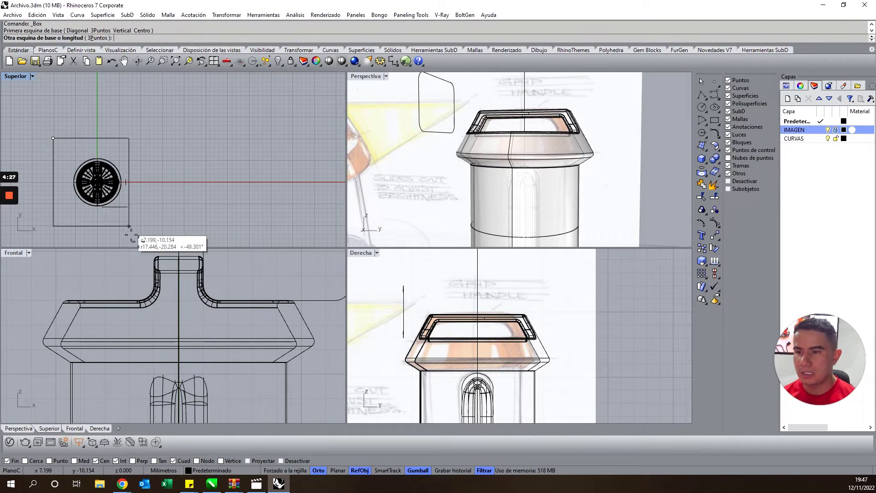
click(144, 238)
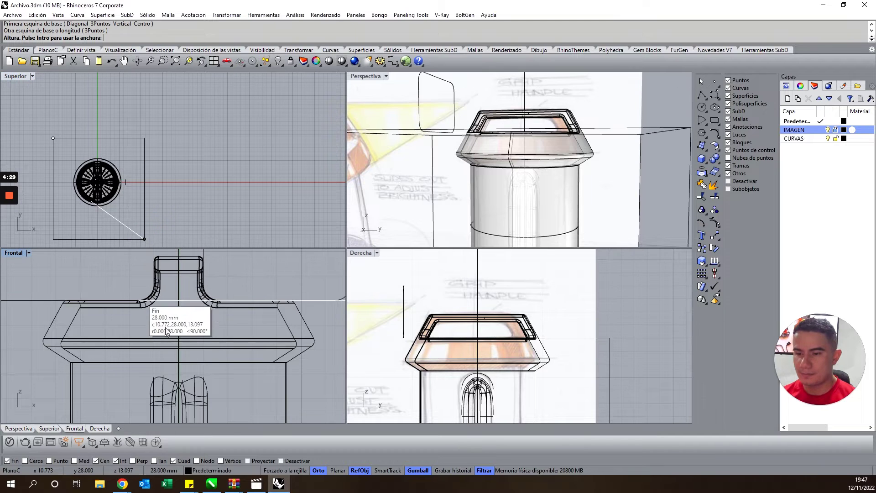
scroll(206, 338, down, 3)
scroll(258, 326, down, 5)
scroll(246, 319, down, 2)
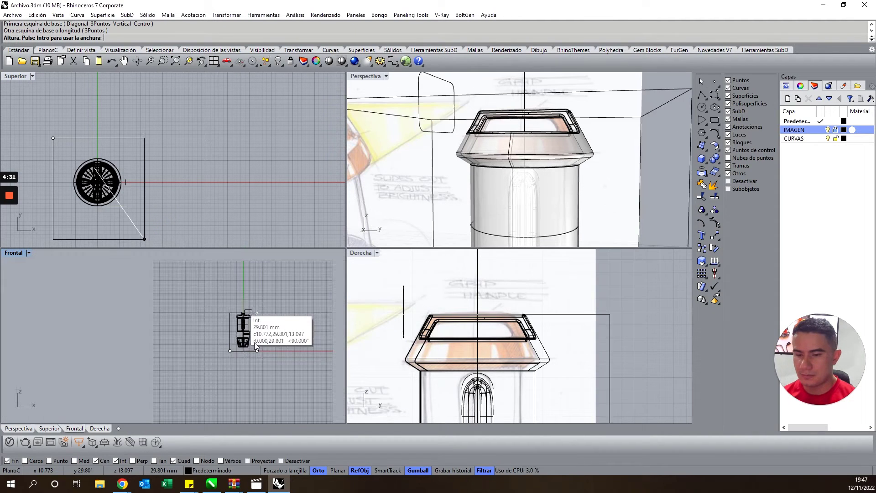
scroll(258, 340, up, 3)
click(251, 362)
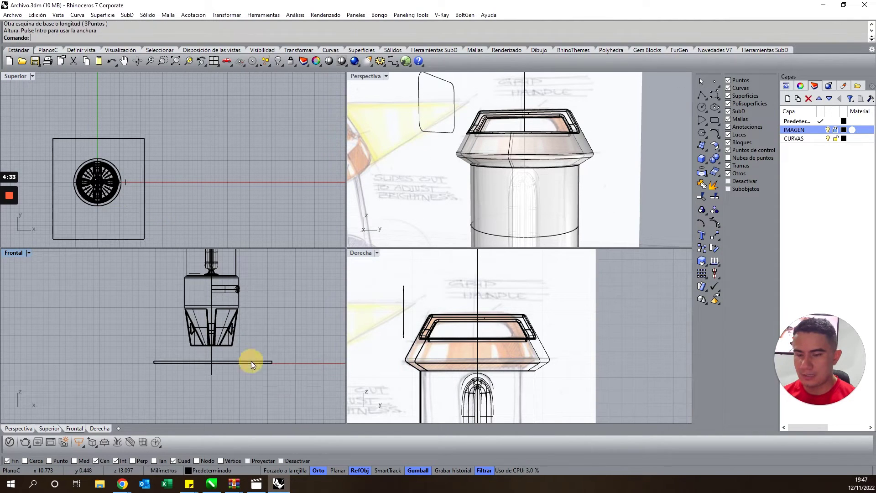
click(241, 365)
Drag the slab upward in the Frontal view to the cap's height
scroll(502, 160, down, 5)
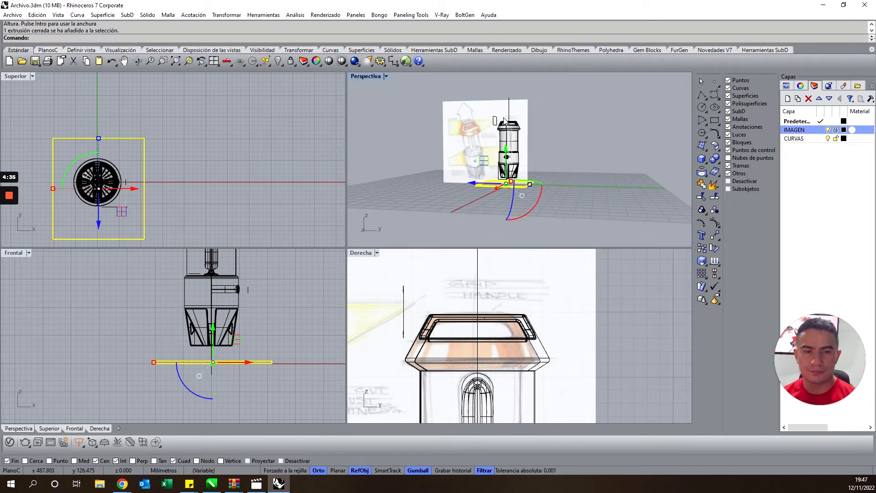
right_drag(502, 160, 497, 196)
scroll(498, 195, up, 3)
scroll(498, 195, up, 3)
right_drag(213, 338, 154, 389)
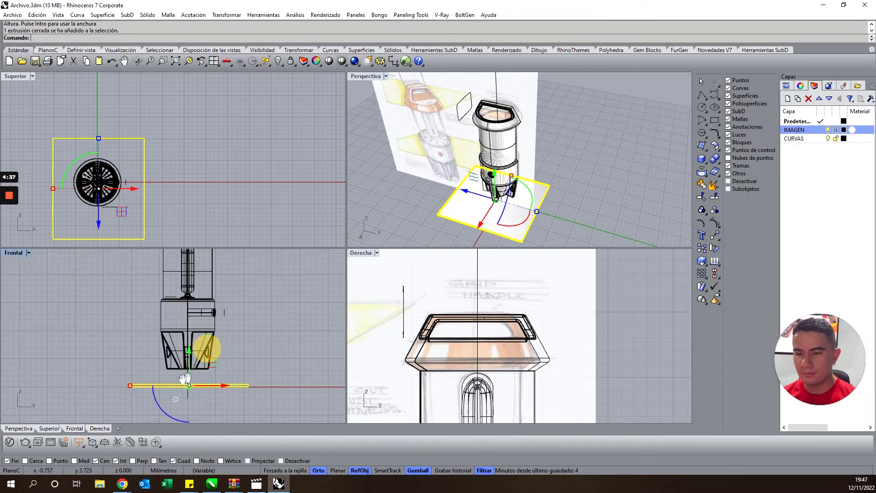
drag(154, 389, 176, 265)
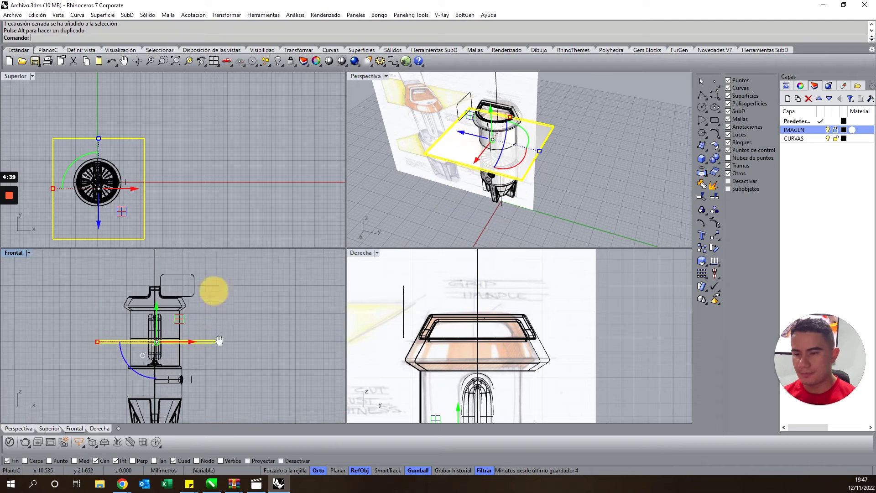
right_drag(214, 291, 218, 362)
drag(158, 347, 166, 307)
Select the lamp cap polysurface in the Frontal view
scroll(159, 329, up, 3)
right_drag(225, 342, 202, 335)
click(228, 318)
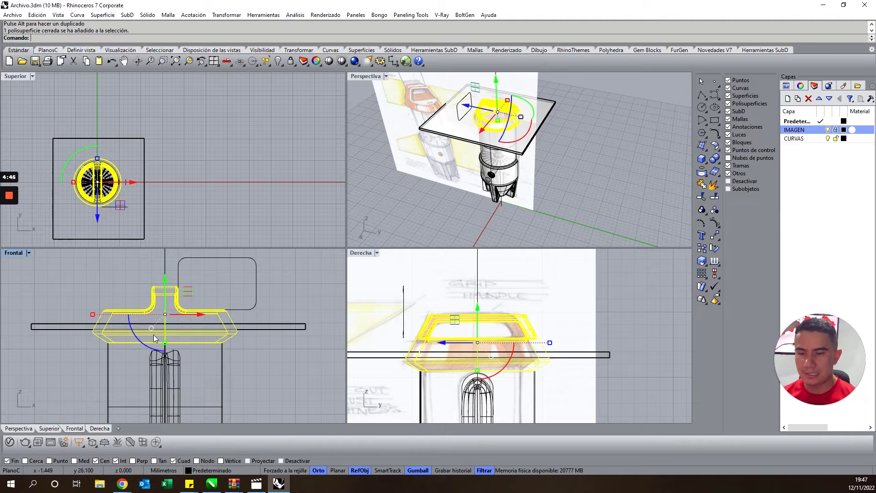
scroll(155, 338, up, 2)
scroll(154, 339, up, 1)
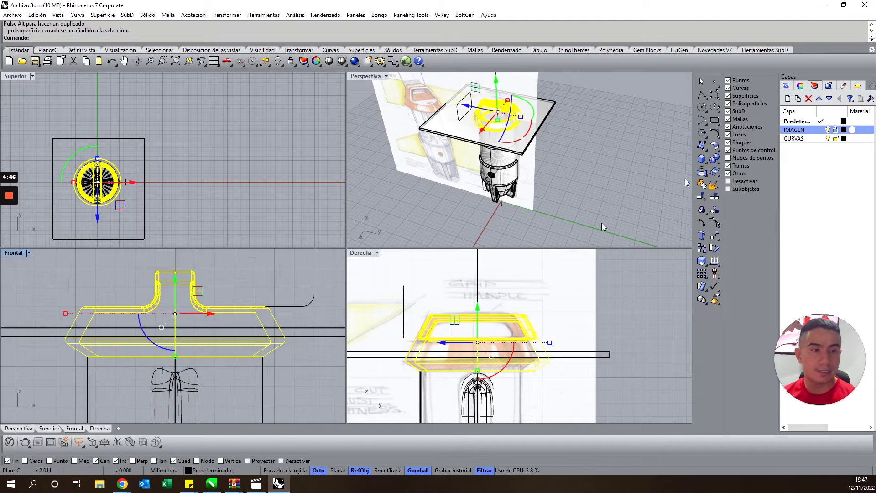
Trim away the slab outside the cap, using the cap as cutter
click(705, 198)
click(303, 328)
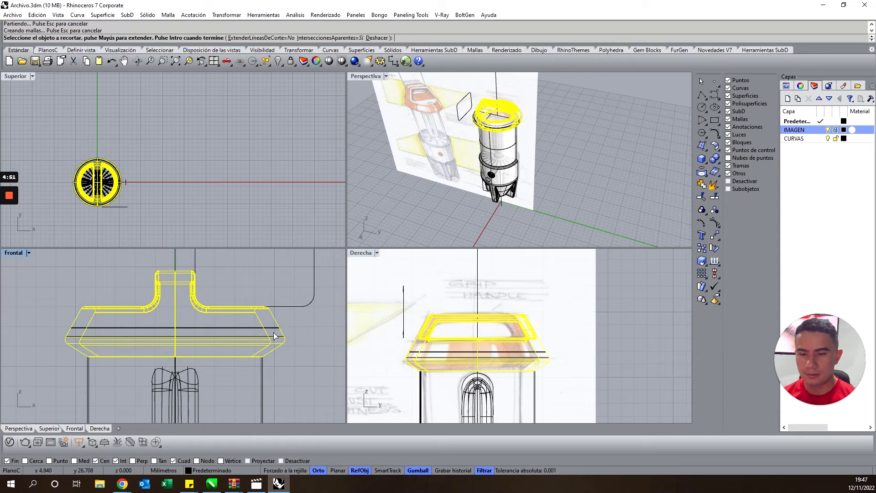
scroll(273, 331, up, 3)
scroll(275, 338, up, 3)
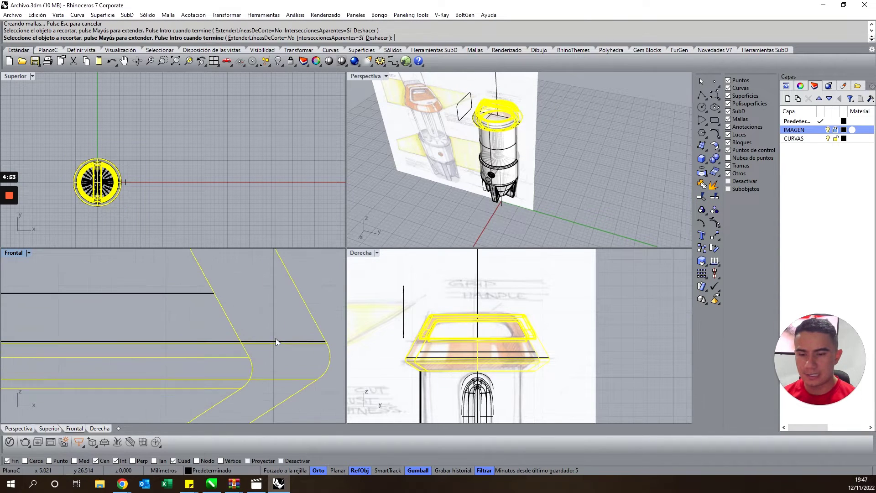
scroll(268, 317, down, 2)
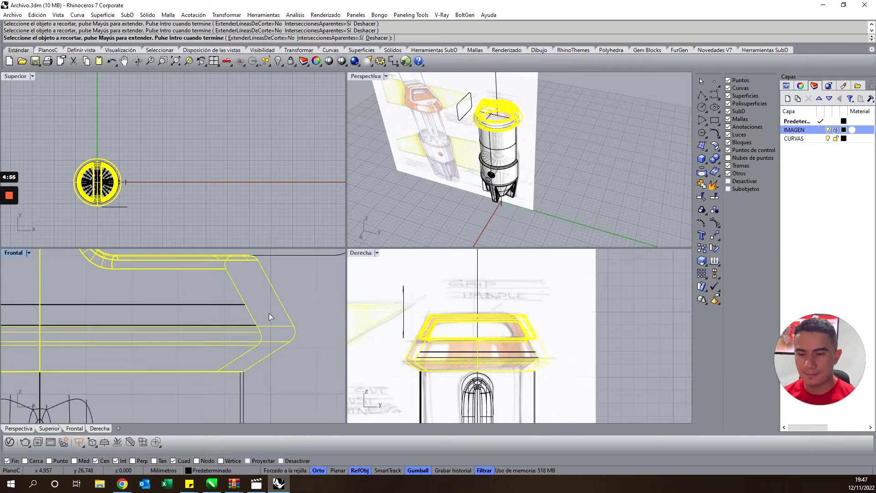
right_click(270, 312)
click(269, 312)
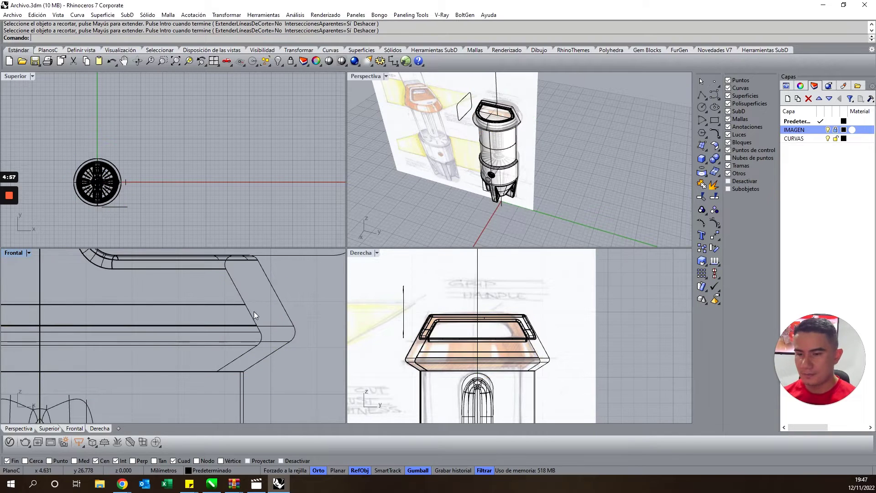
Window-select the remaining slab pieces and trim a piece of the cap with them
scroll(205, 307, down, 3)
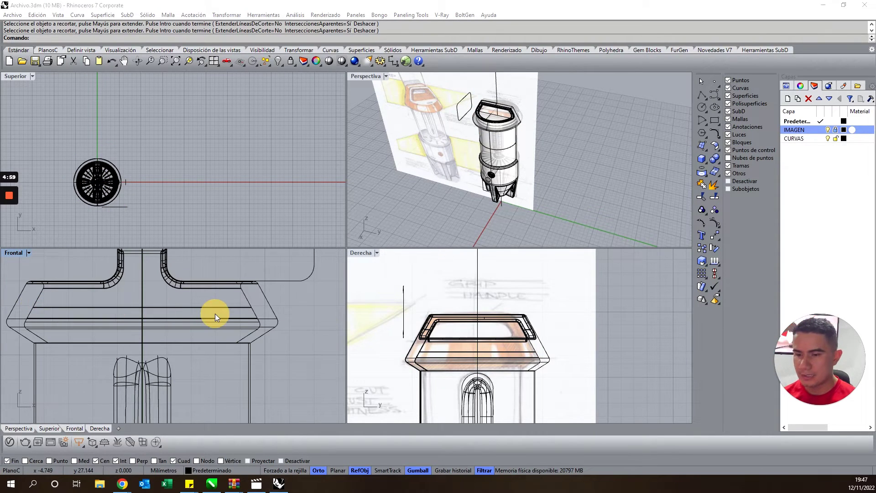
scroll(264, 318, down, 3)
scroll(198, 316, up, 3)
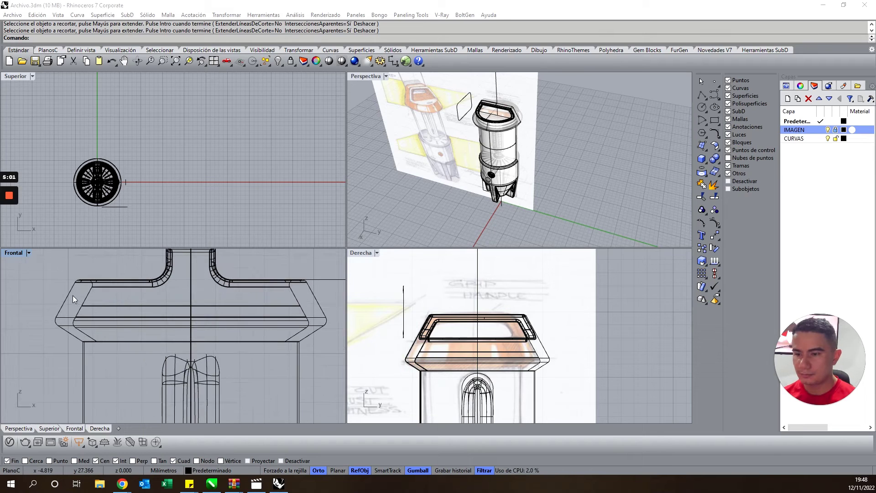
mouse_move(72, 295)
mouse_down()
mouse_move(300, 328)
mouse_move(315, 321)
mouse_up()
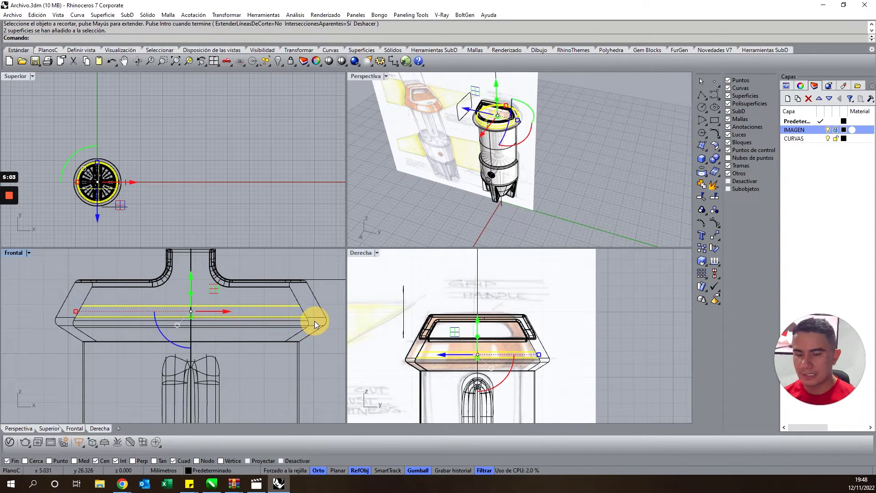
key(Return)
scroll(303, 317, up, 3)
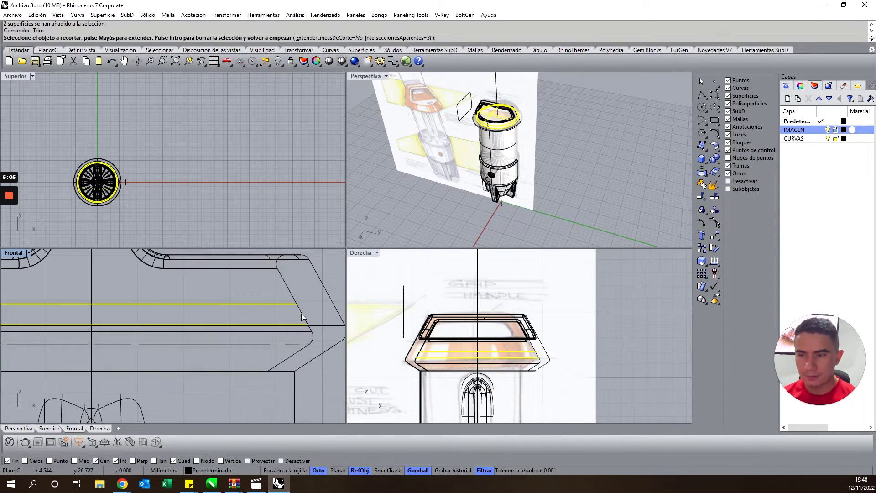
click(301, 314)
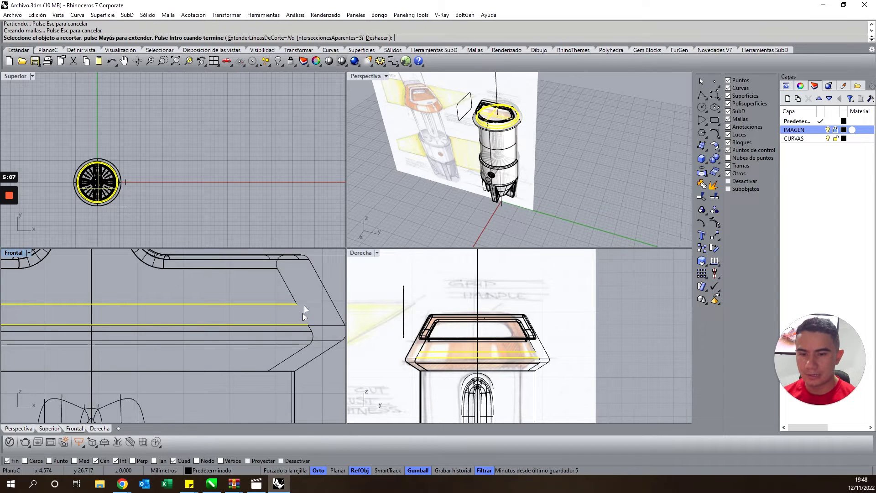
scroll(303, 307, down, 3)
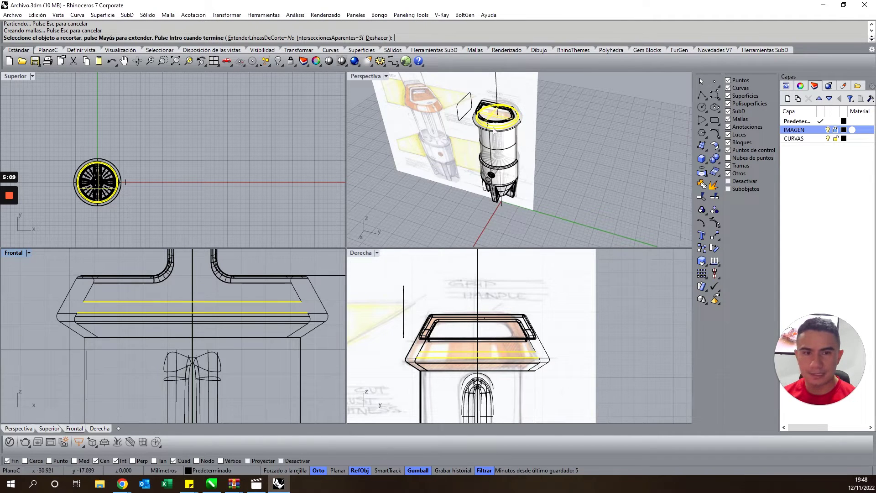
scroll(494, 131, up, 2)
scroll(484, 127, up, 2)
scroll(475, 123, down, 1)
scroll(460, 136, up, 1)
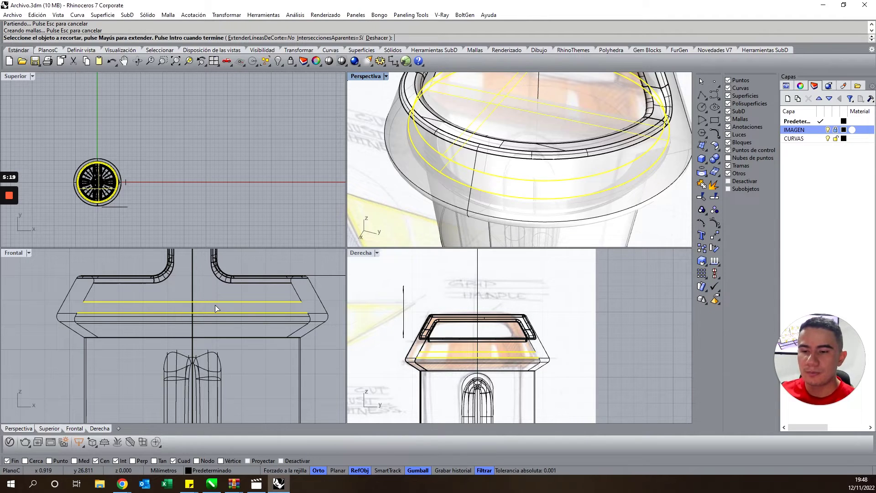
click(308, 292)
Join the three split cap pieces with Unir and check that the result is a closed polysurface
key(Return)
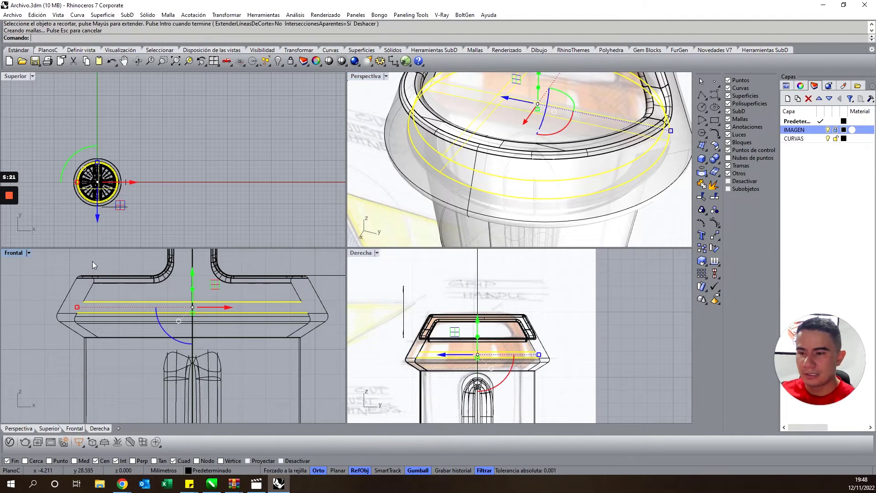
drag(117, 261, 74, 281)
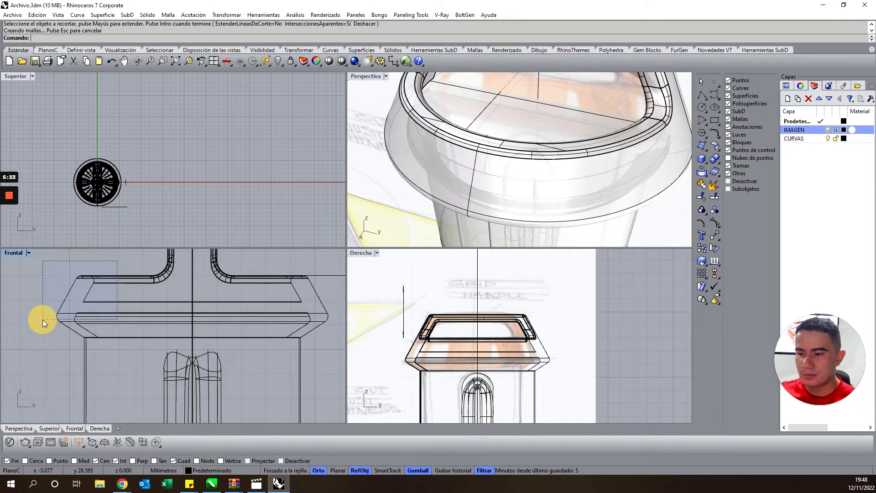
drag(43, 317, 43, 319)
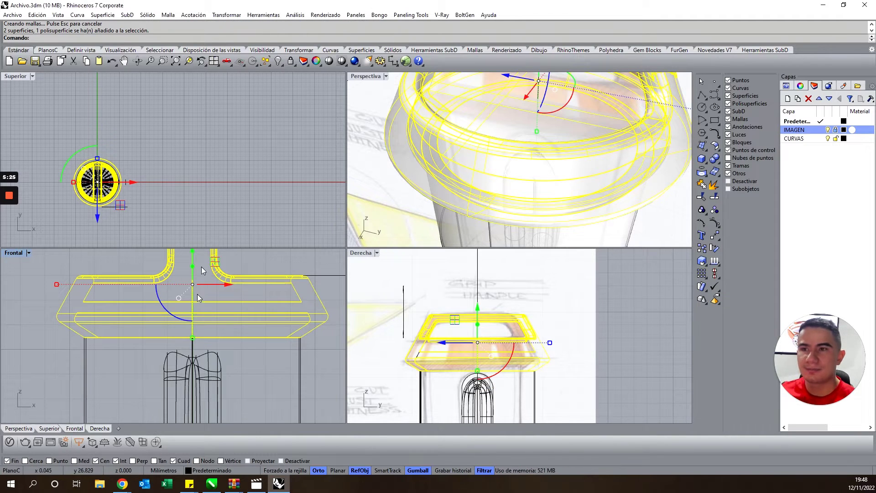
click(702, 184)
click(257, 175)
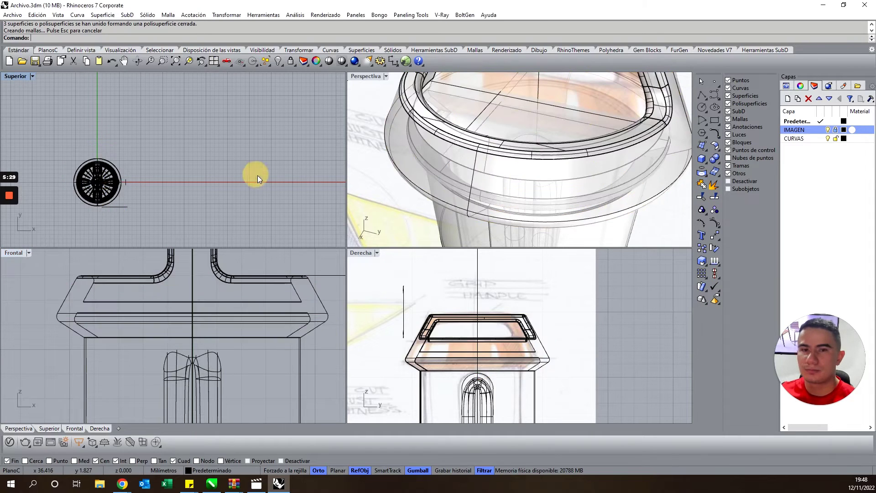
click(394, 128)
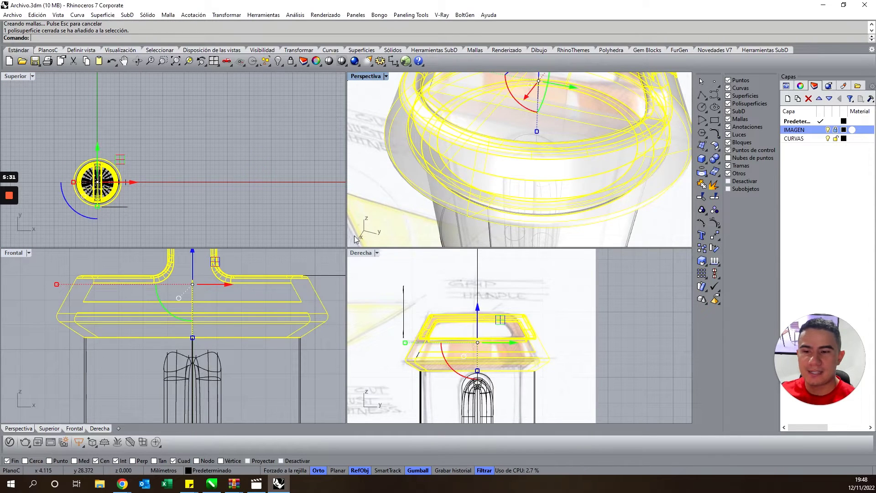
mouse_move(470, 174)
right_down()
mouse_move(489, 182)
mouse_move(558, 140)
mouse_move(460, 165)
mouse_move(518, 148)
right_up()
scroll(489, 183, down, 3)
click(558, 141)
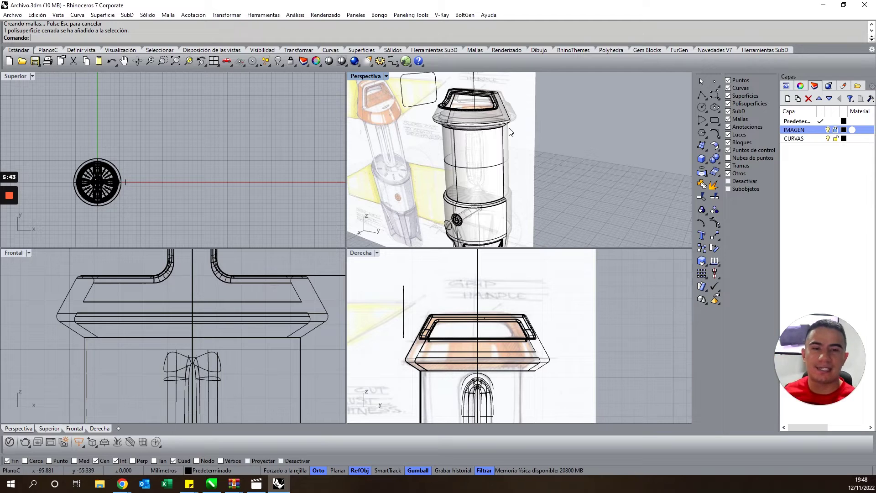
Add a new layer, Capa 01, from the Capas panel's Nueva capa option
scroll(516, 128, down, 1)
scroll(465, 185, down, 2)
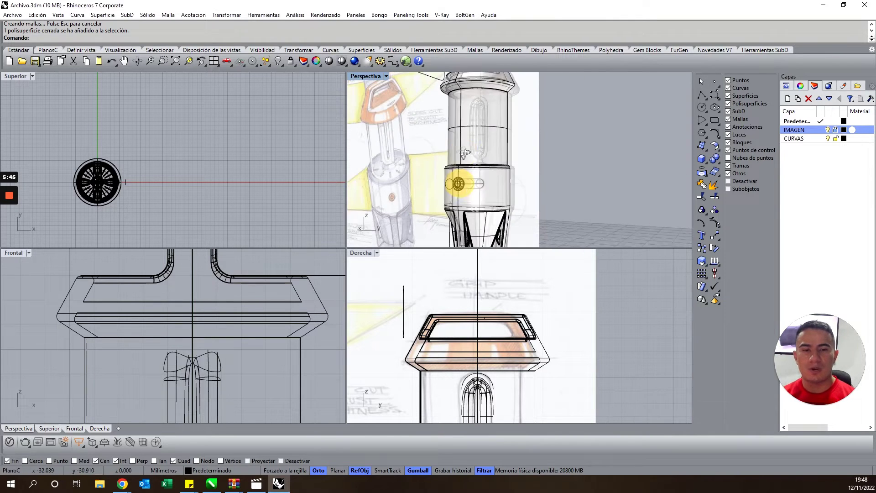
scroll(405, 176, down, 2)
scroll(483, 172, up, 1)
scroll(486, 164, up, 2)
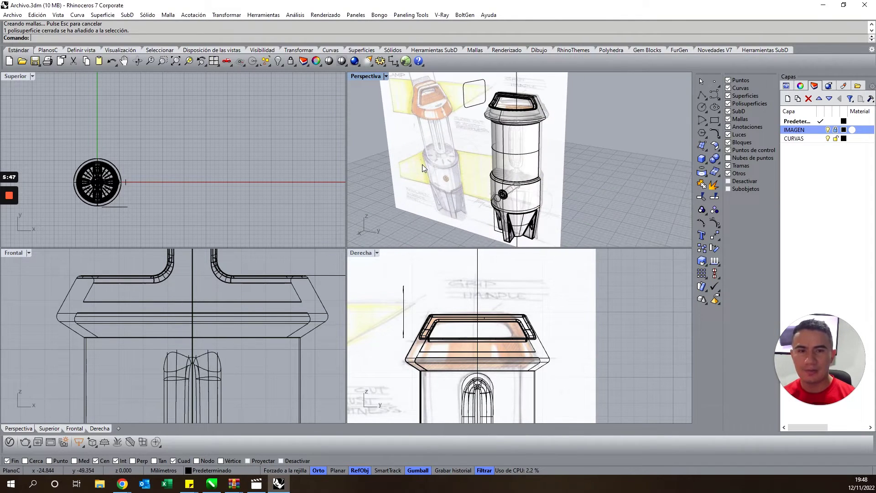
right_click(810, 171)
click(817, 174)
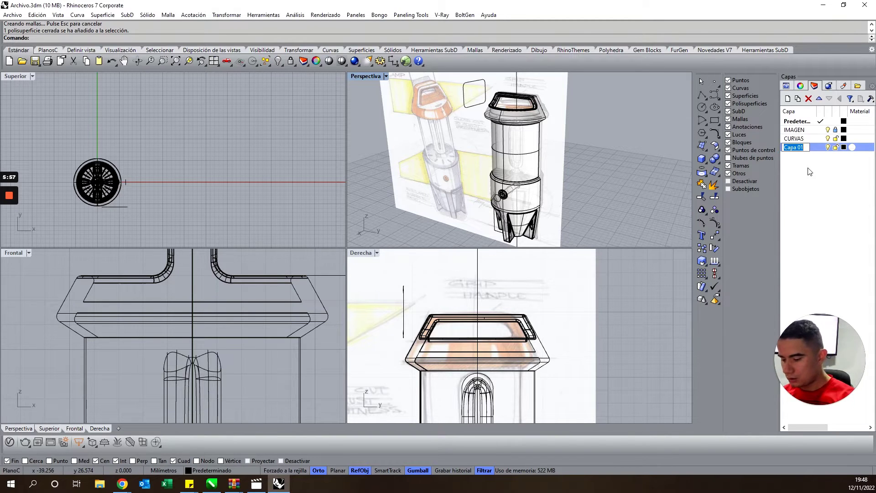
Rename Capa 01 to 'OBJETO ORIGINAL'
text(OBJETO)
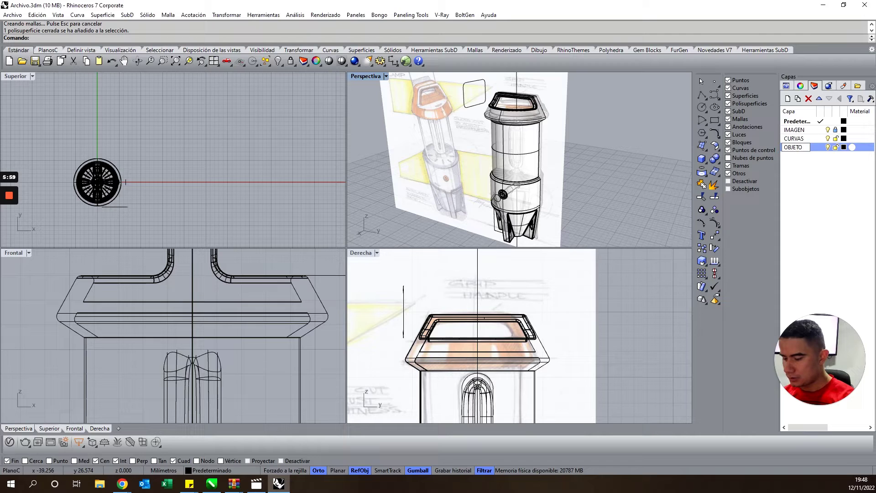
text( ORIGINAL)
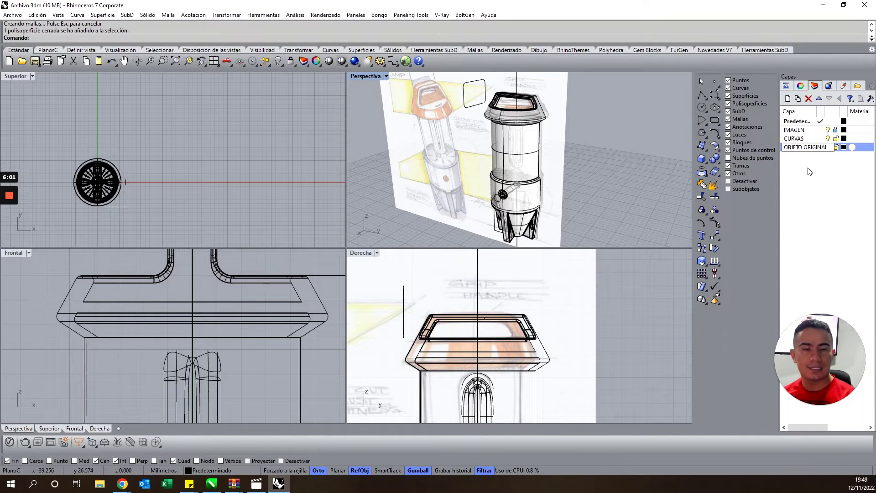
key(Return)
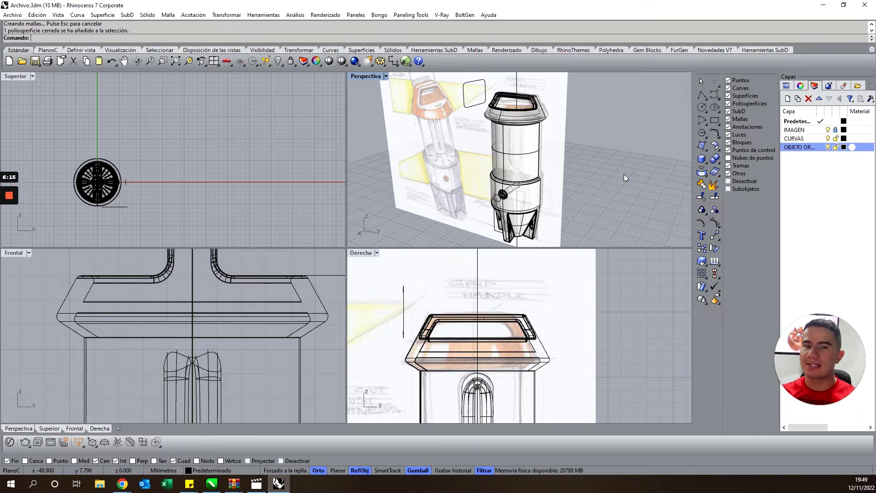
Select all curves with SelCrv, move them to the CURVAS layer, and lock CURVAS
click(206, 185)
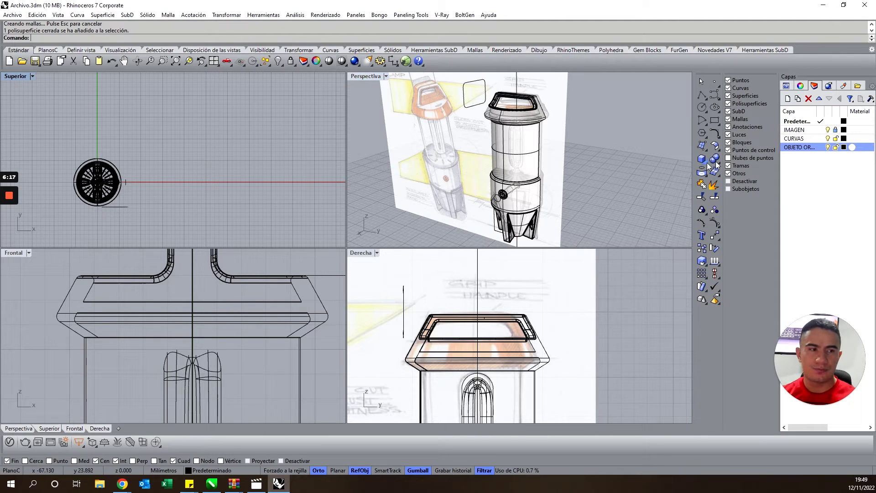
click(270, 64)
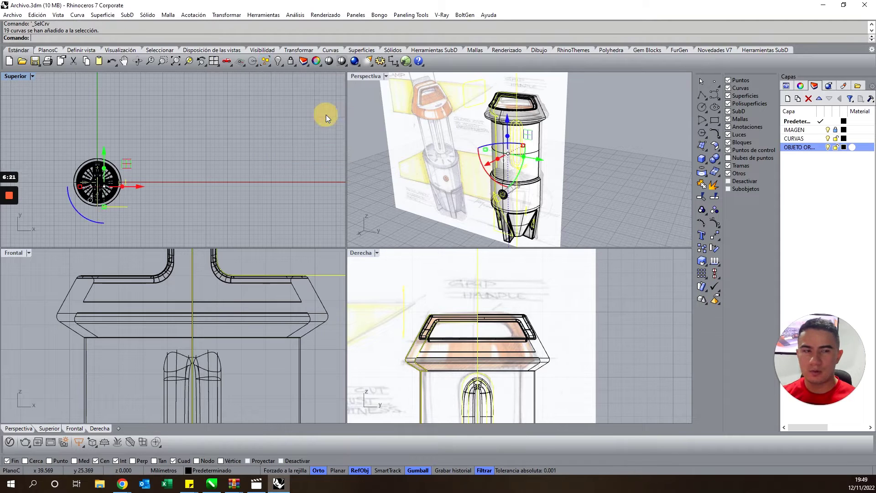
right_click(808, 136)
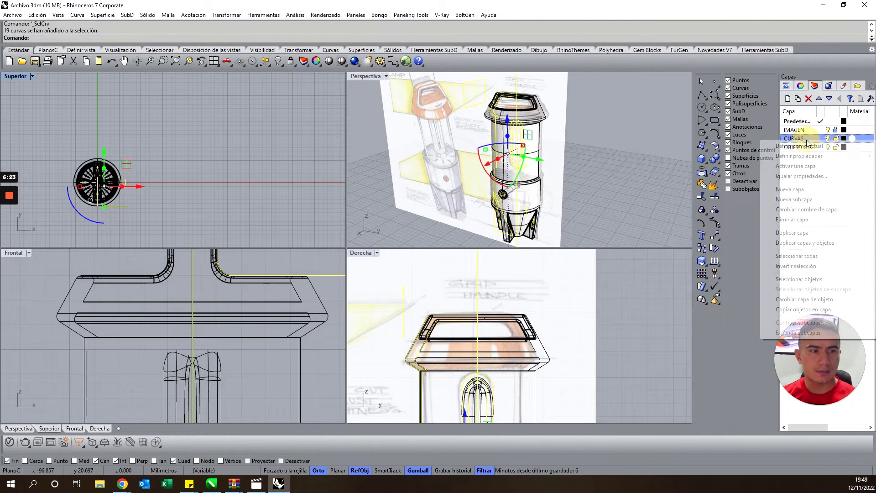
click(806, 300)
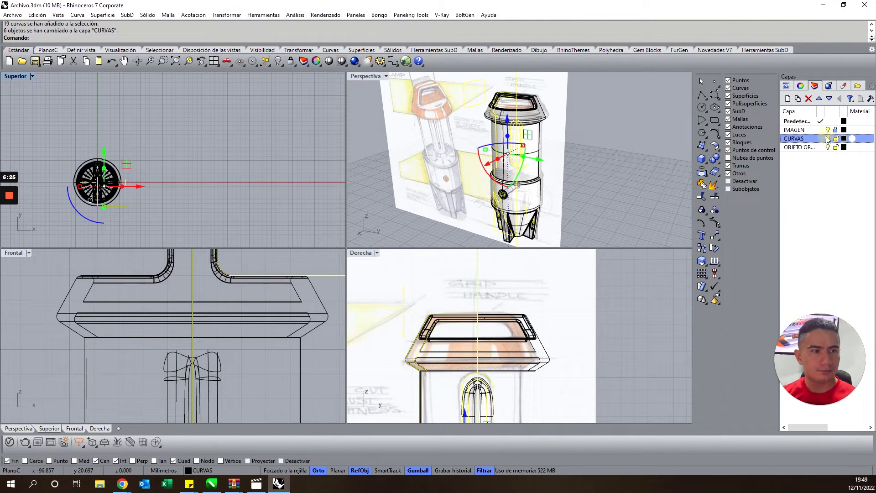
click(836, 139)
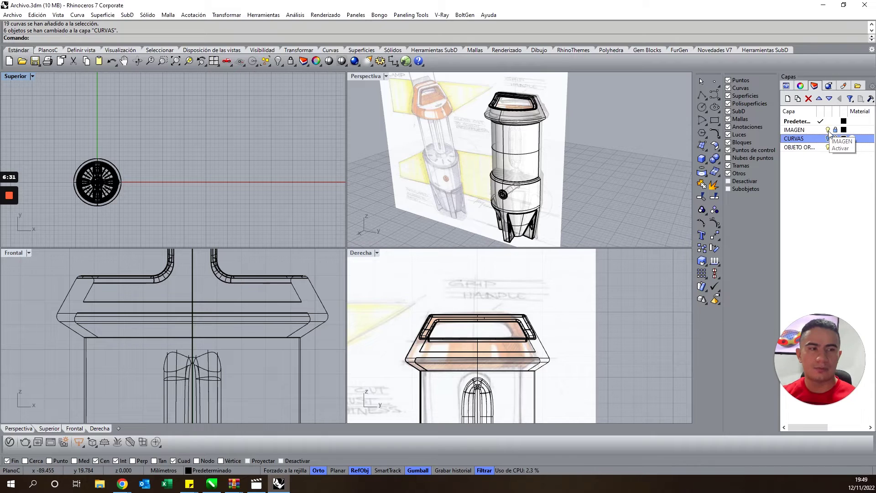
Hide the IMAGEN layer and copy the whole lamp 19 mm to the right using grid snap
click(828, 129)
click(415, 182)
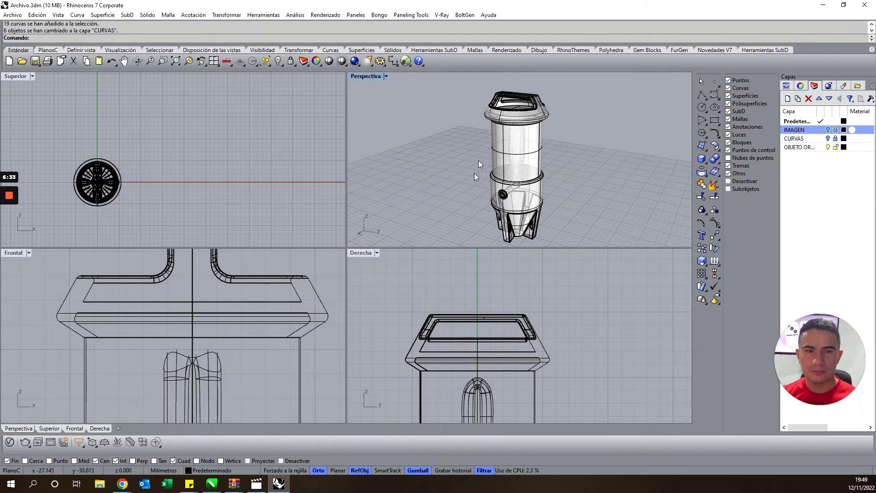
right_drag(497, 101, 544, 107)
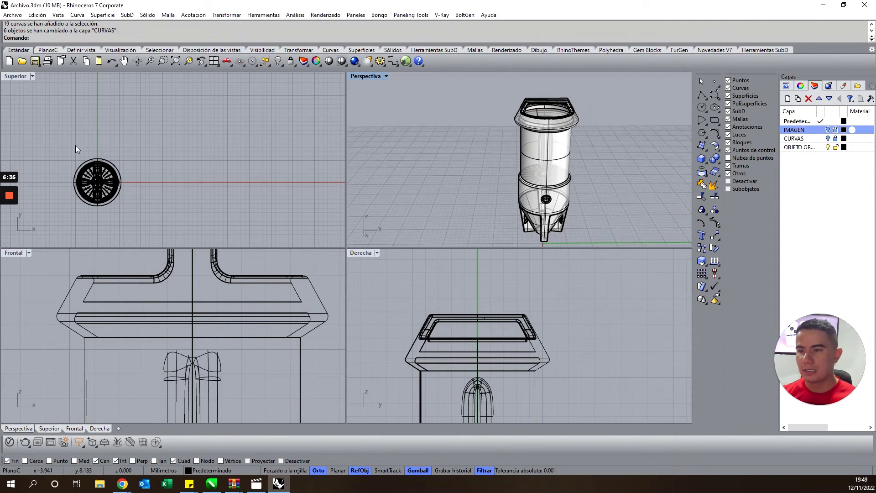
drag(74, 145, 143, 221)
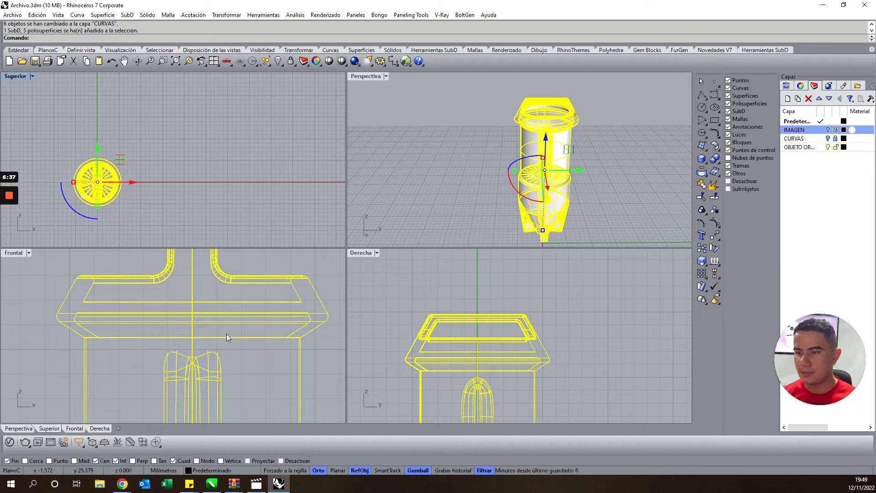
click(703, 250)
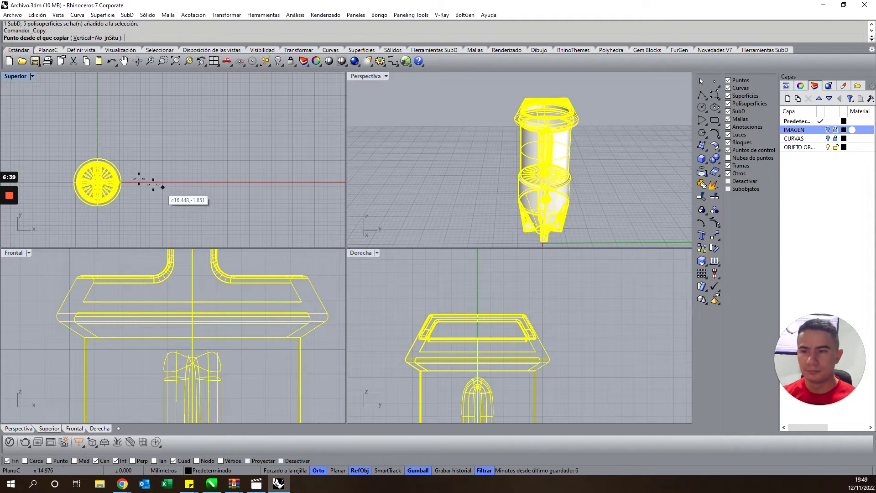
click(286, 470)
click(140, 136)
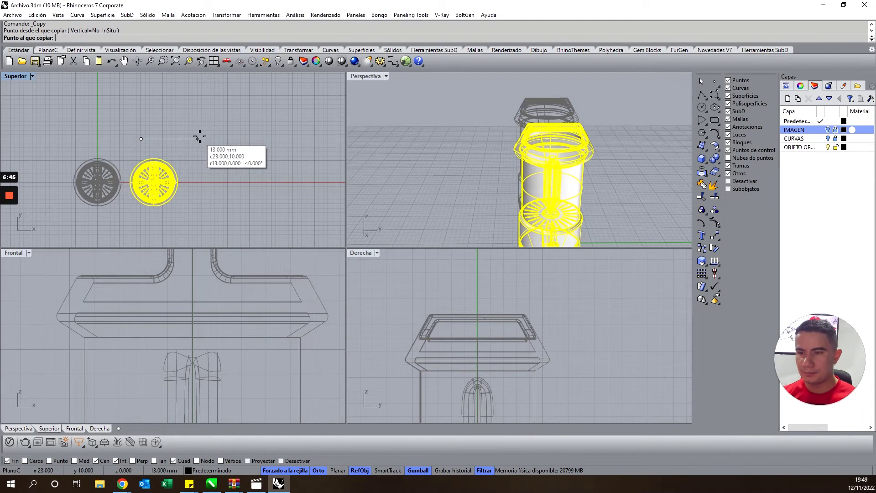
click(227, 137)
key(Return)
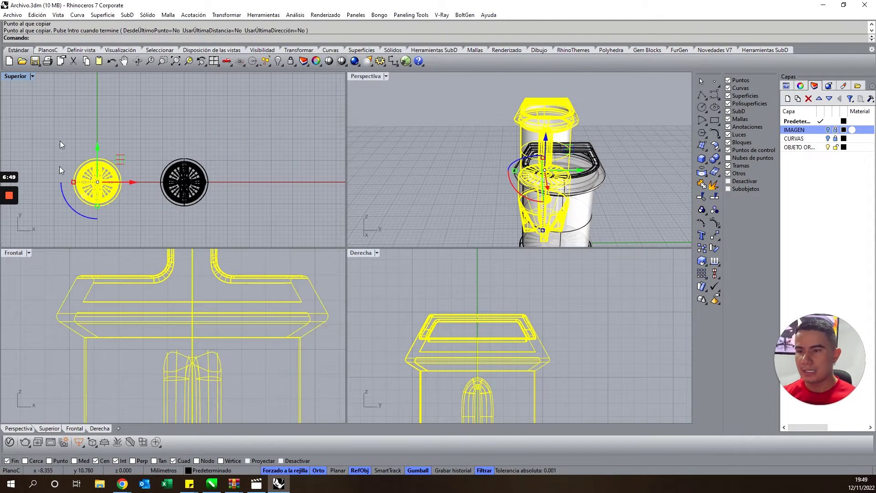
Move the original lamp onto the OBJETO ORIGINAL layer, hide that layer, and select the copy
right_click(806, 151)
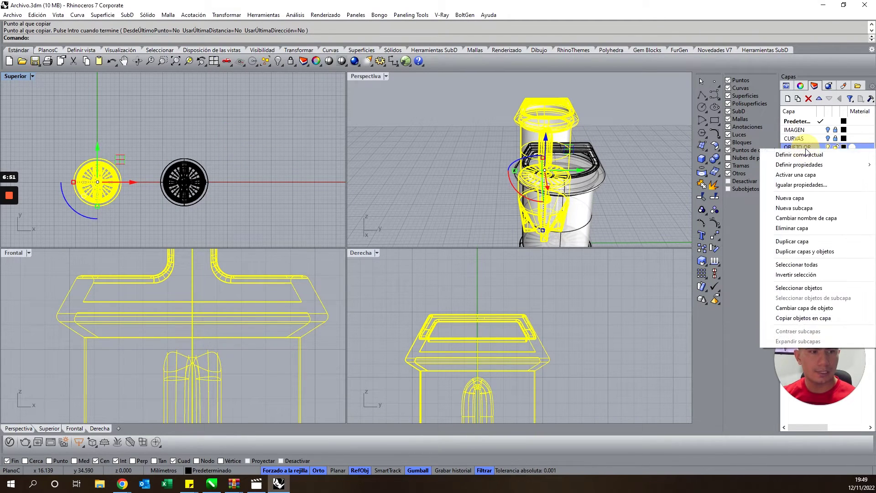
click(804, 308)
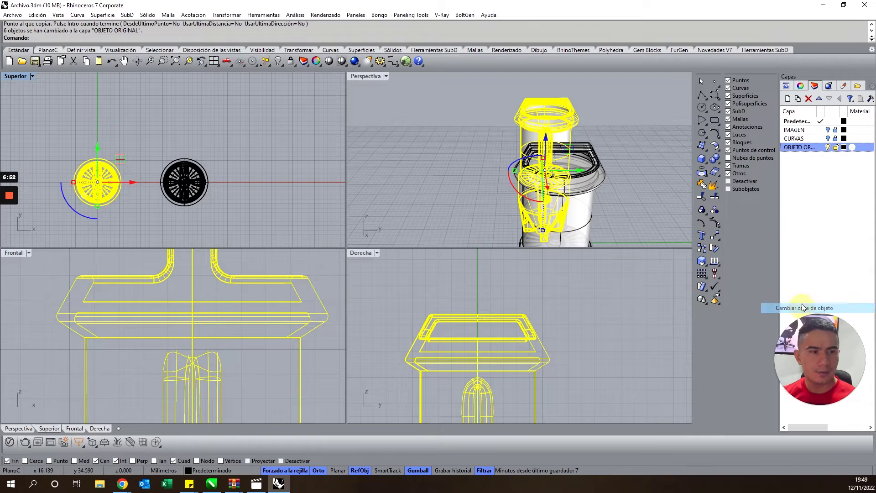
click(829, 148)
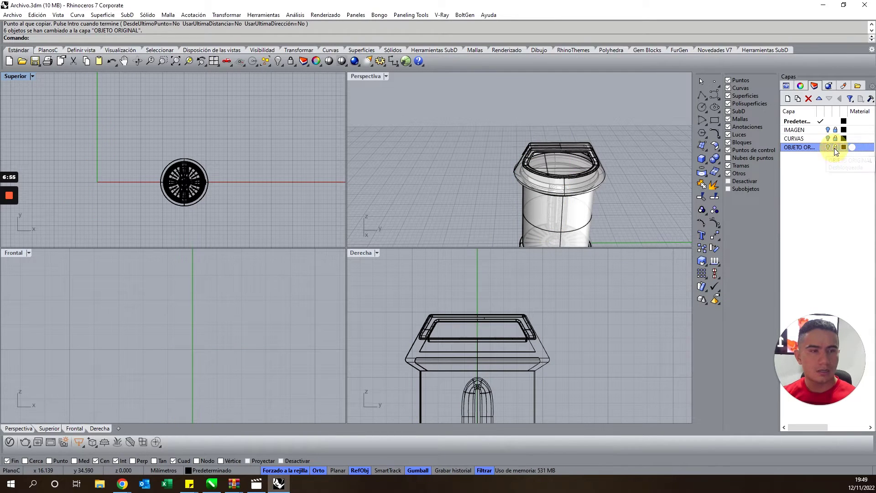
drag(123, 137, 234, 218)
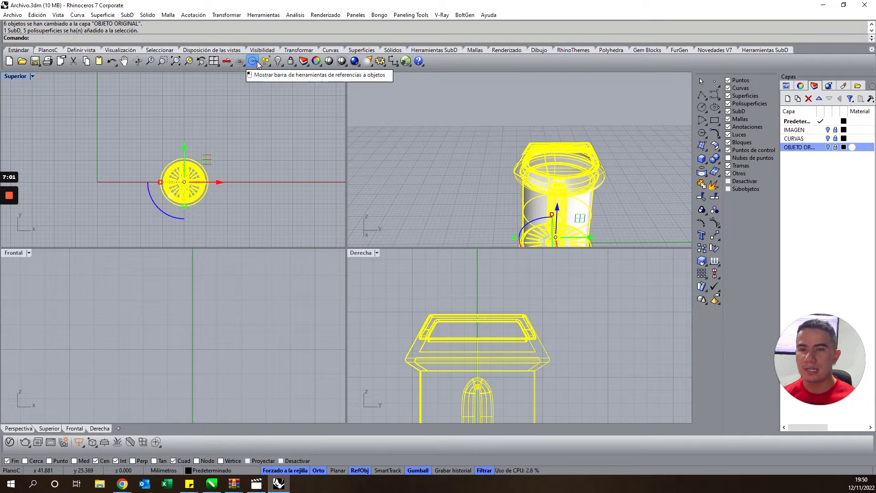
Zoom all viewports to the lamp copy and orbit the perspective to a frontal angle
right_click(188, 64)
click(429, 157)
mouse_move(592, 183)
right_down()
mouse_move(461, 171)
mouse_move(506, 185)
right_up()
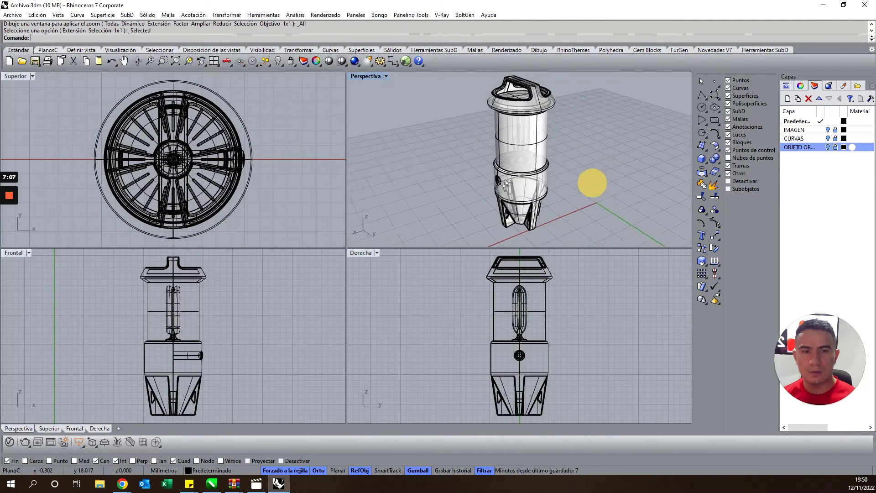
right_drag(506, 185, 498, 165)
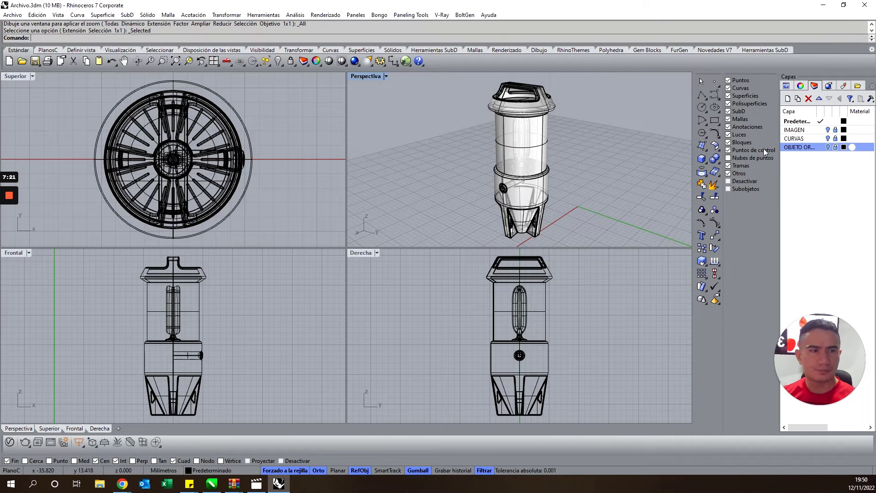
Turn the IMAGEN reference sketches back on and maximize the Derecha (right) view
click(794, 129)
click(828, 130)
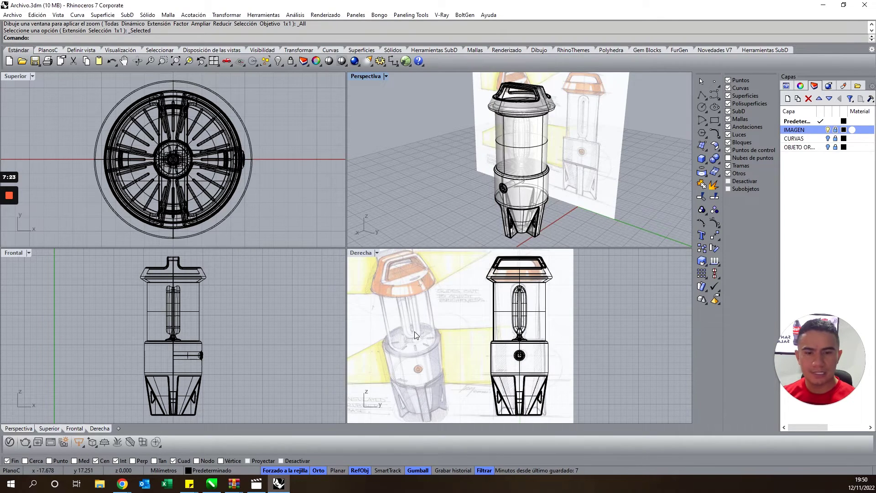
scroll(422, 327, down, 2)
scroll(396, 306, up, 2)
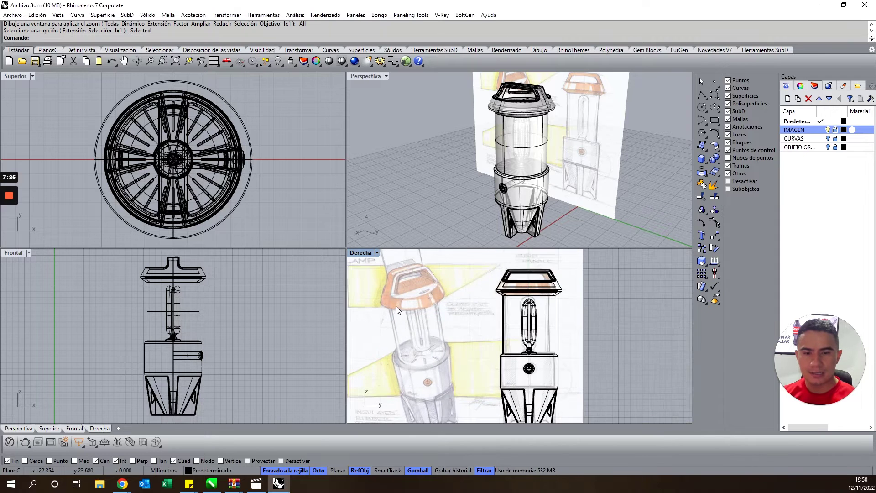
scroll(370, 263, down, 2)
double_click(360, 253)
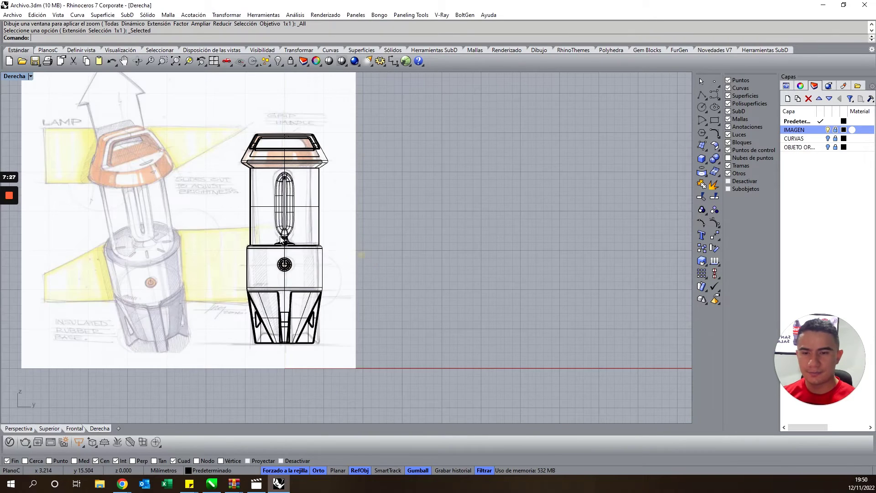
scroll(358, 242, up, 2)
scroll(358, 229, up, 2)
Create a VIDRIO layer and move the lamp's glass body onto it
right_click(795, 165)
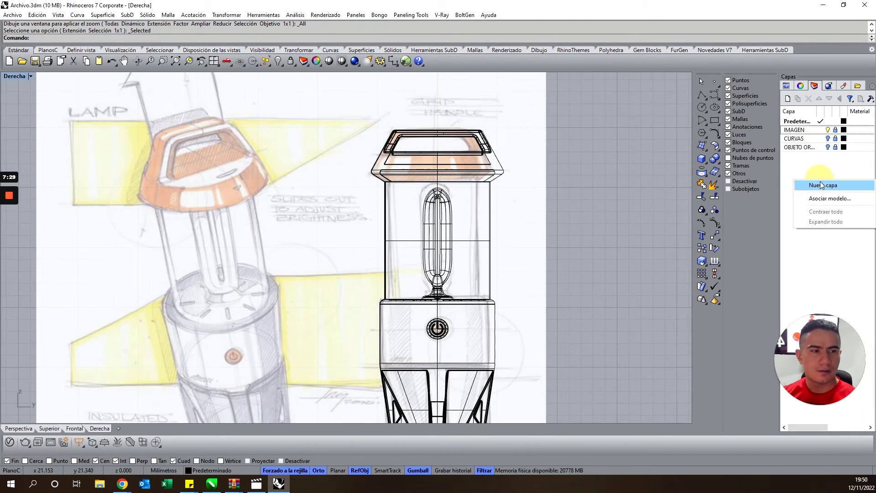
click(826, 185)
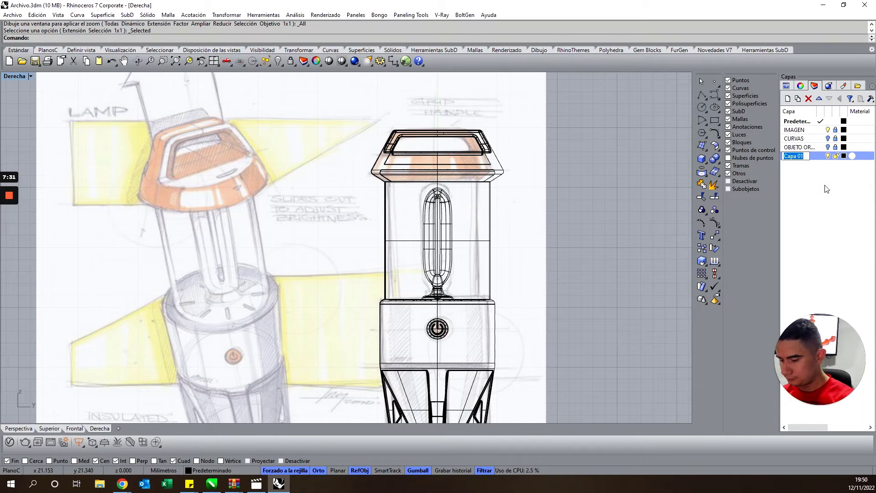
text(VIDRIO)
key(Return)
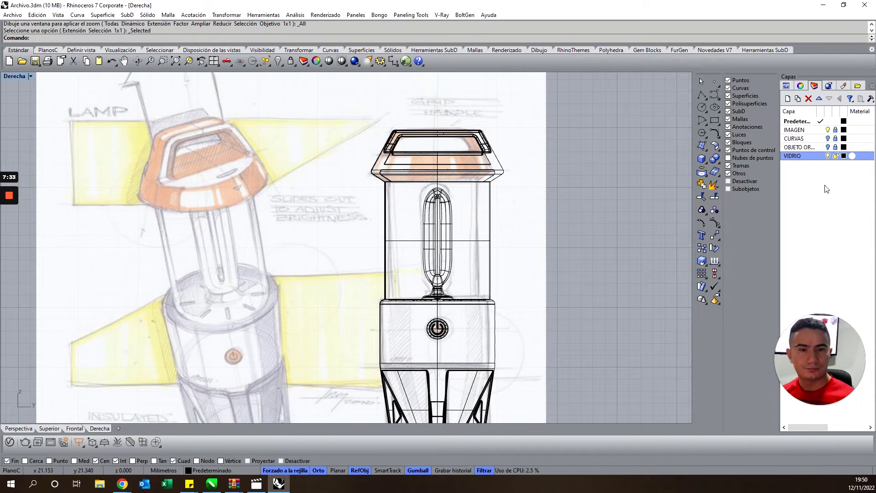
click(488, 245)
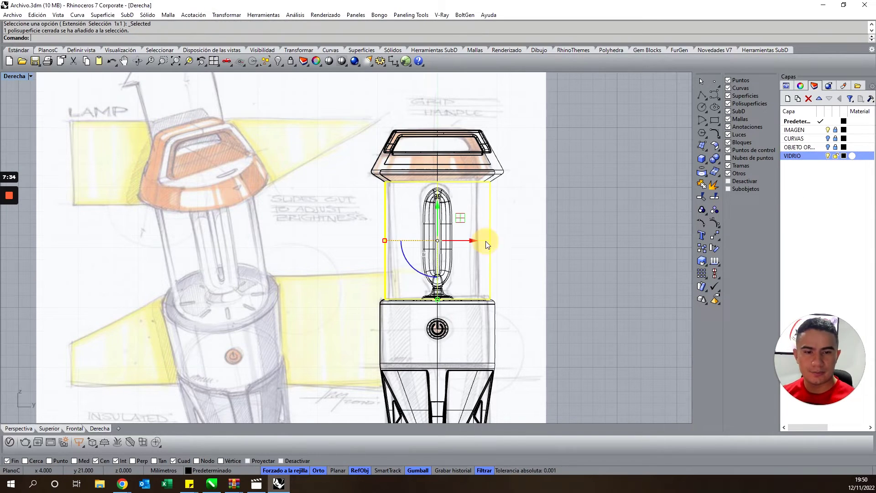
right_click(797, 156)
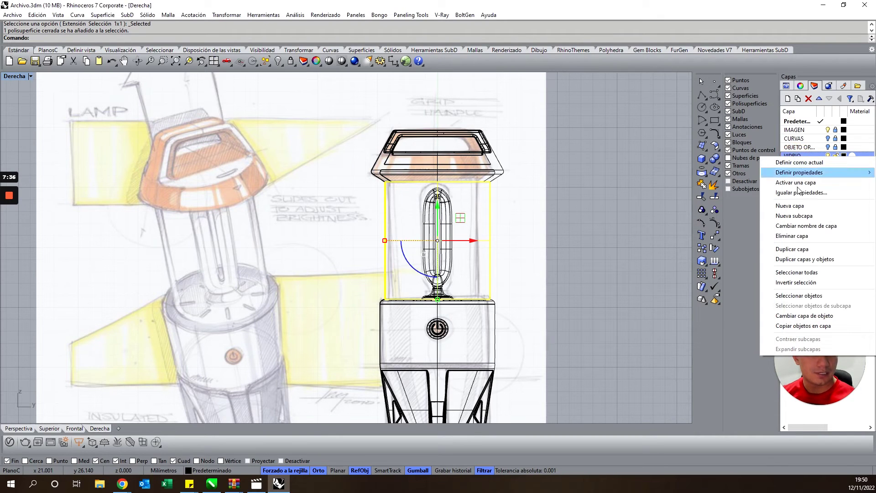
click(804, 316)
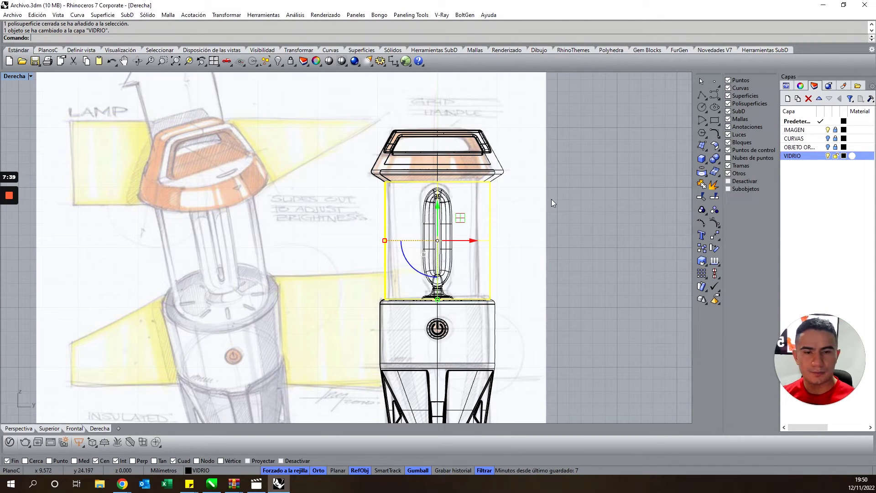
key(Escape)
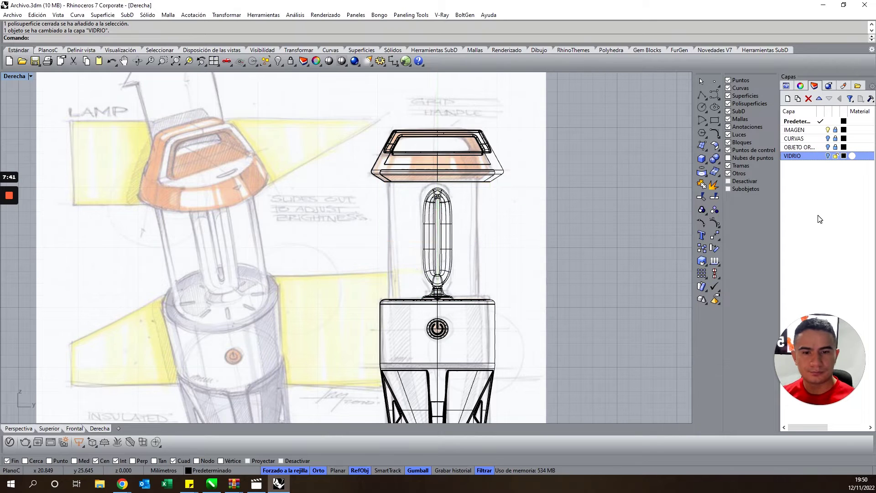
Create a BOMBILLO layer and move the SubD bulb onto it
right_click(817, 217)
click(817, 218)
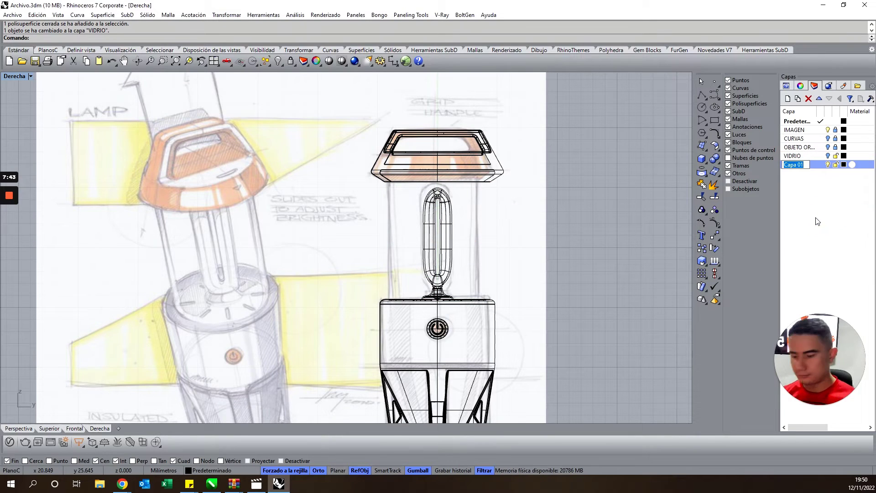
text(BOM)
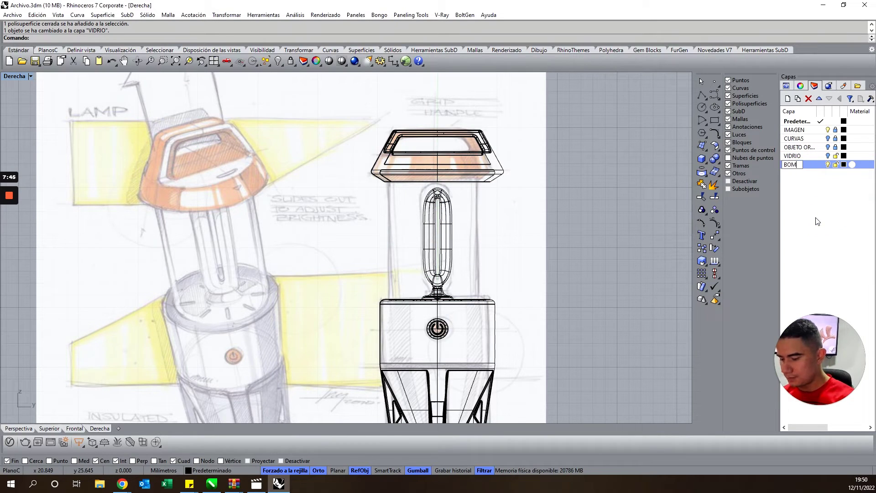
text(BILLO)
key(Return)
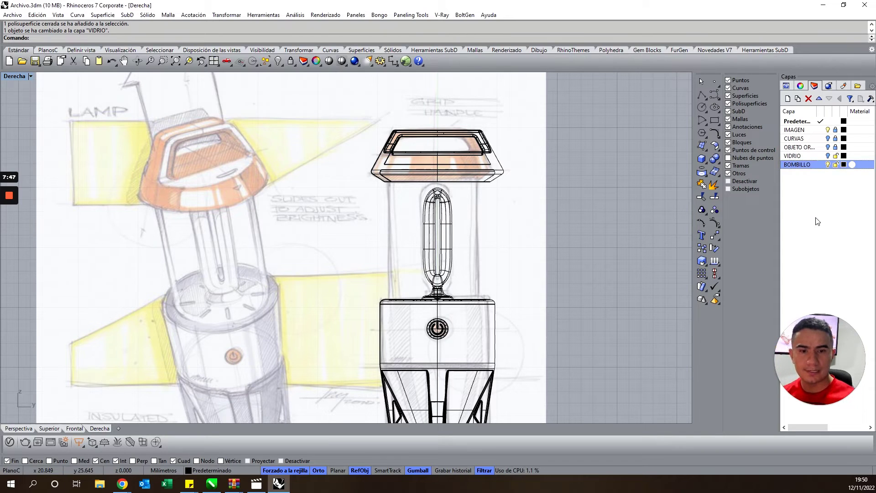
click(453, 222)
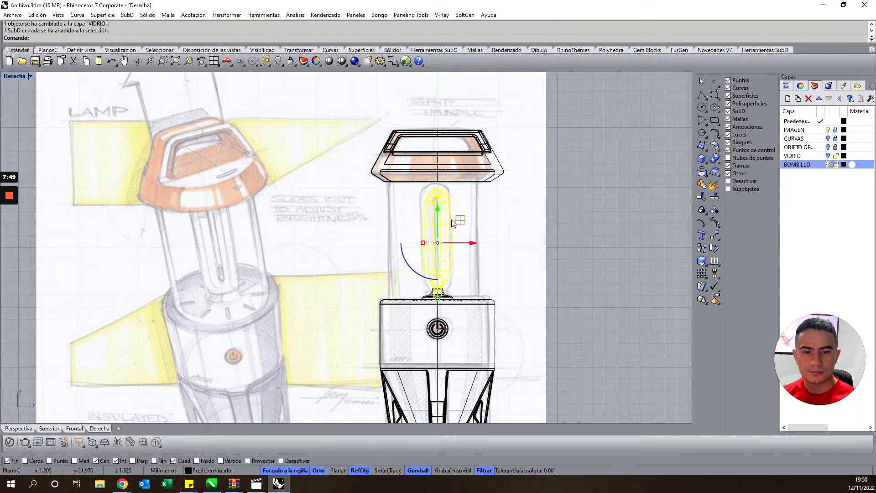
right_click(799, 165)
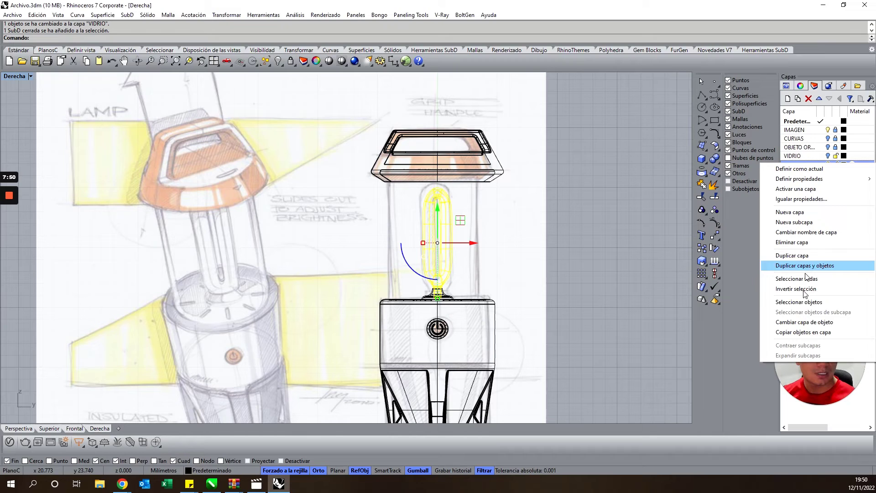
click(804, 322)
key(Escape)
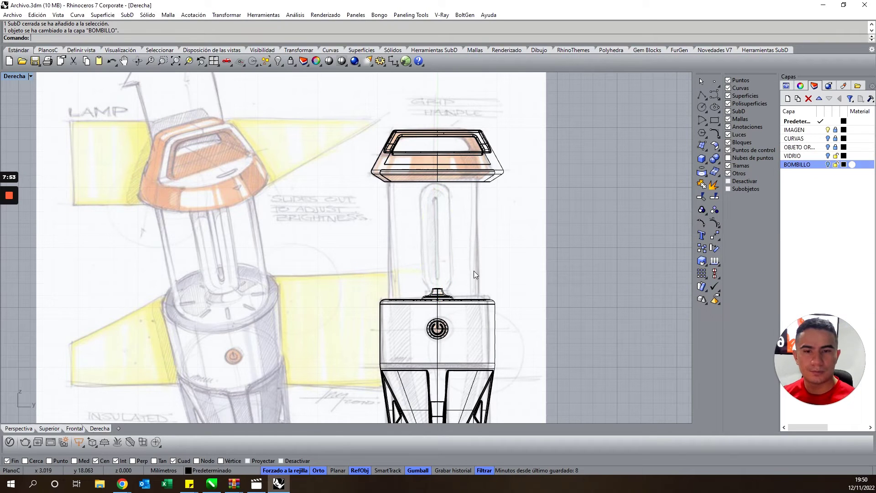
scroll(168, 179, down, 2)
scroll(192, 289, up, 2)
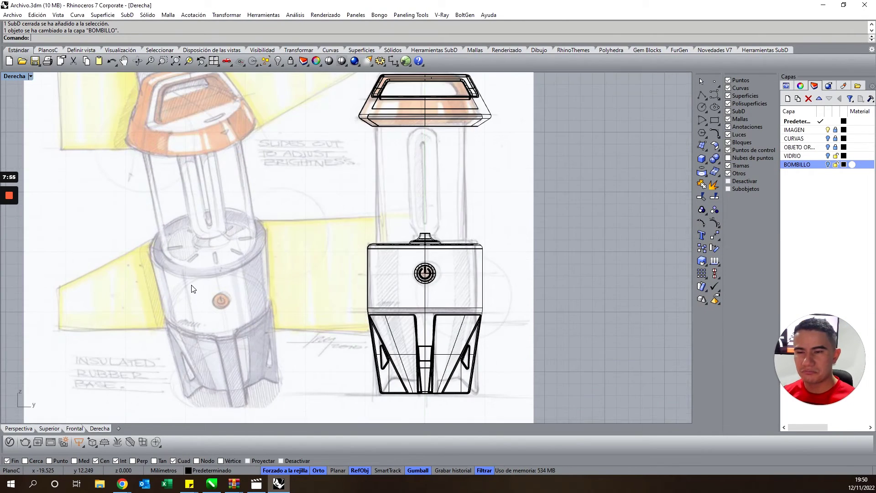
scroll(192, 288, down, 1)
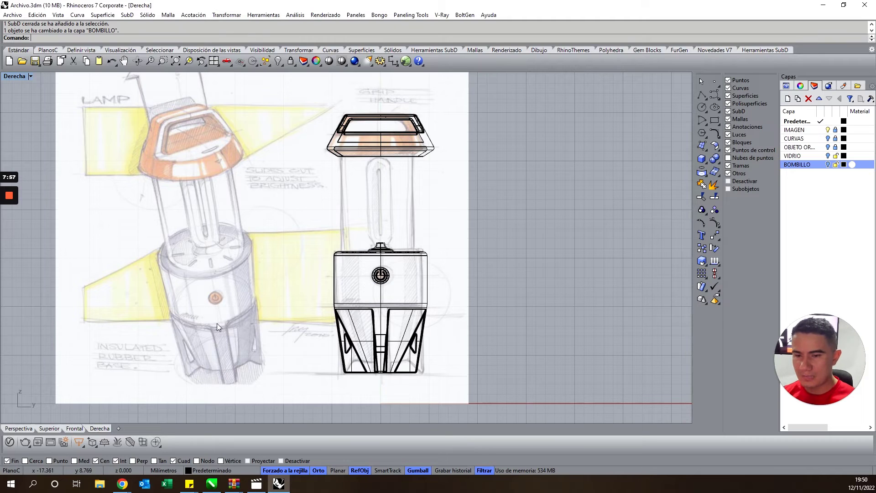
Select the lamp's top cap and power button together
click(334, 142)
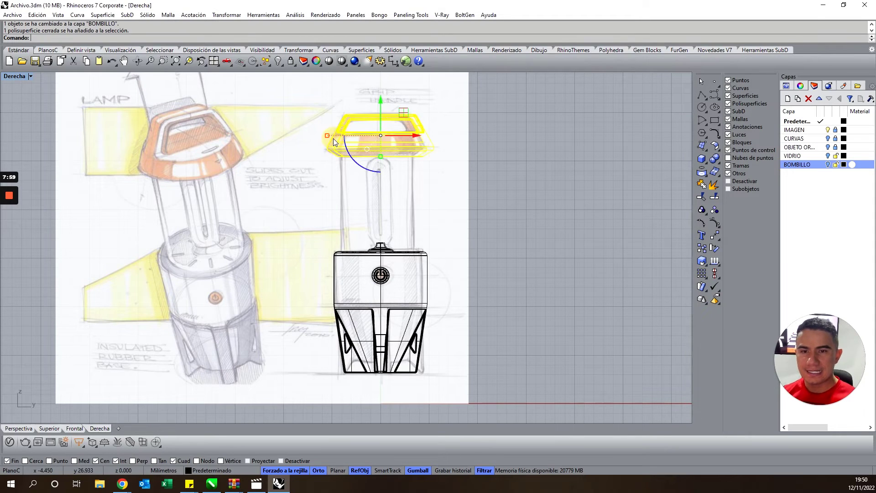
scroll(372, 288, up, 3)
scroll(379, 278, up, 2)
click(404, 277)
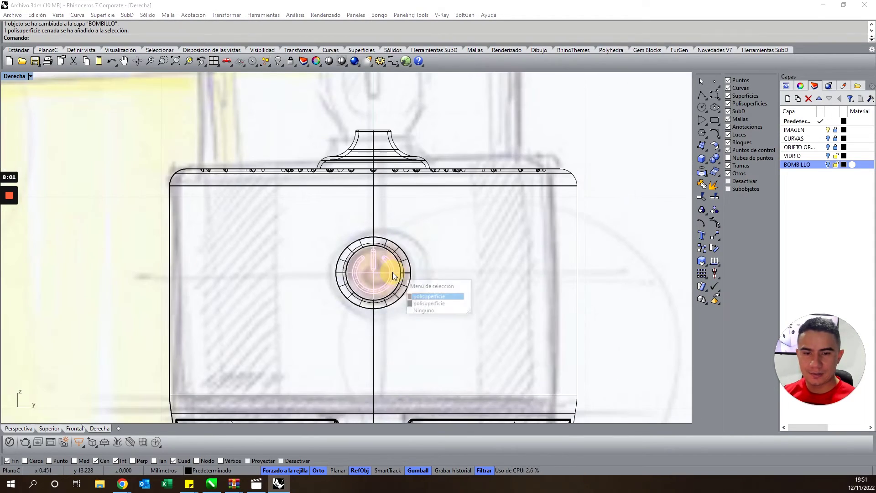
click(429, 297)
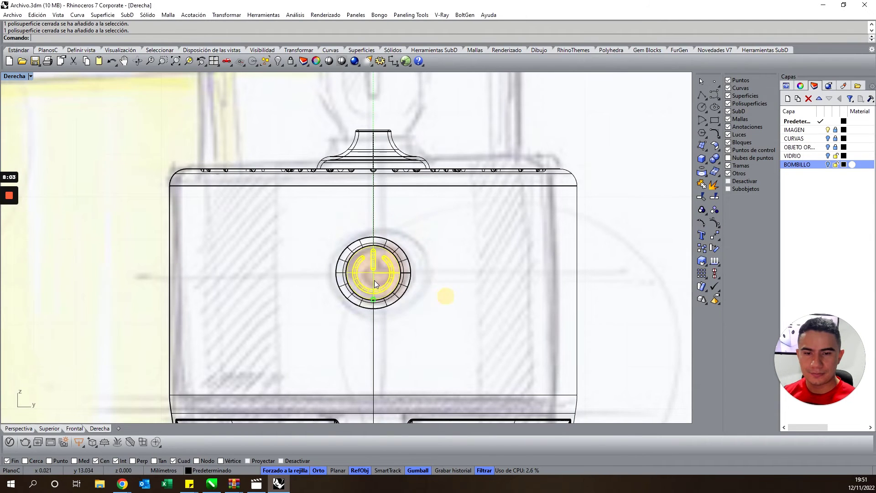
scroll(365, 318, down, 5)
scroll(365, 318, up, 2)
scroll(353, 282, up, 2)
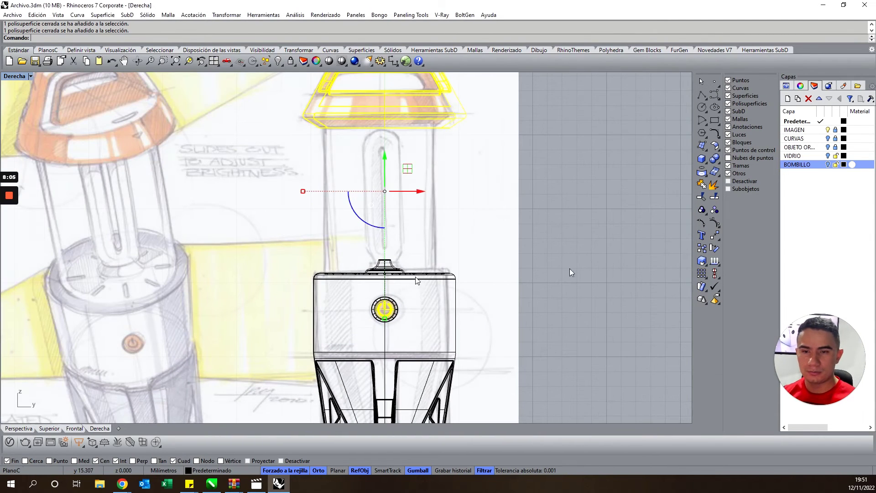
Add two new layers named NARANJA and GRIS
right_click(799, 189)
click(808, 195)
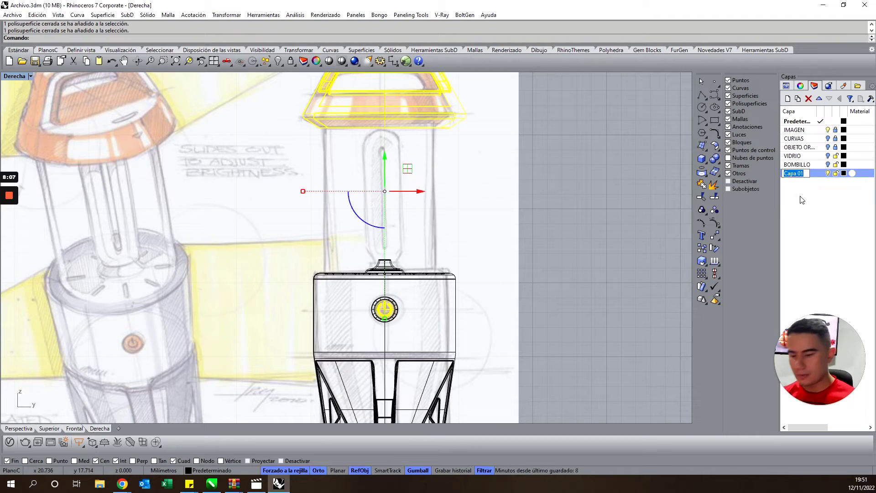
text(NARAN)
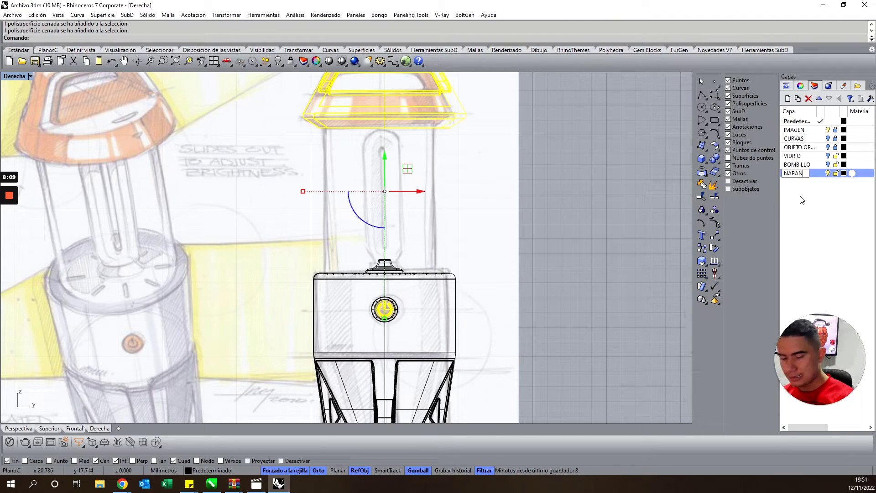
text(JA)
key(Return)
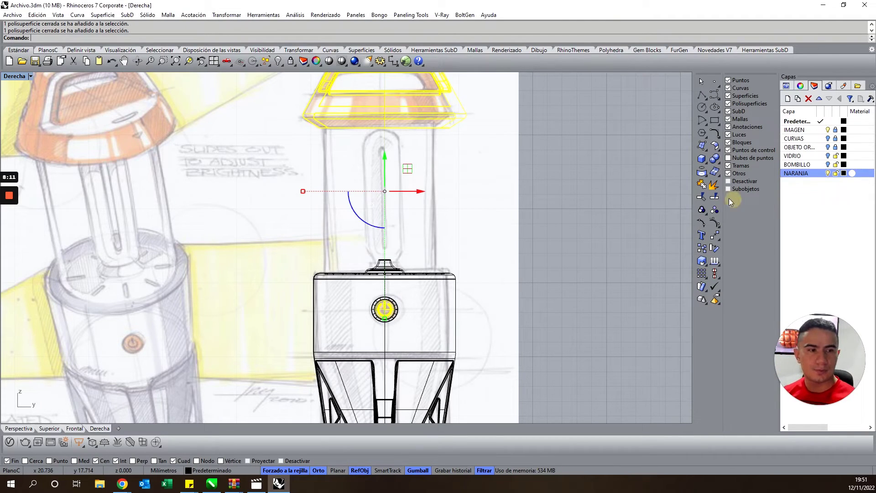
right_click(793, 199)
click(814, 208)
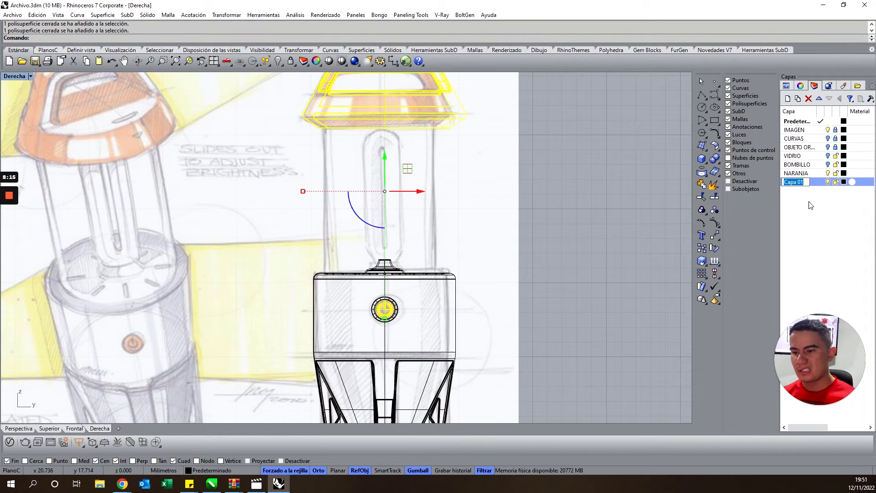
text(G)
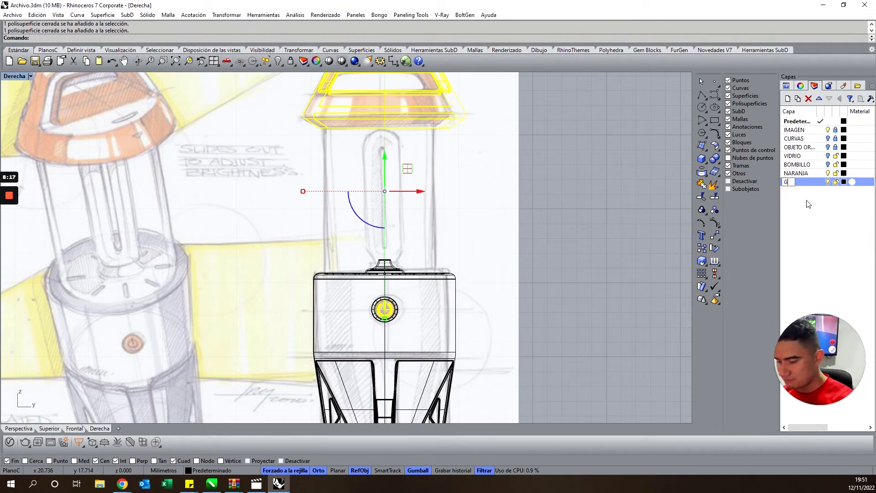
text(RIS)
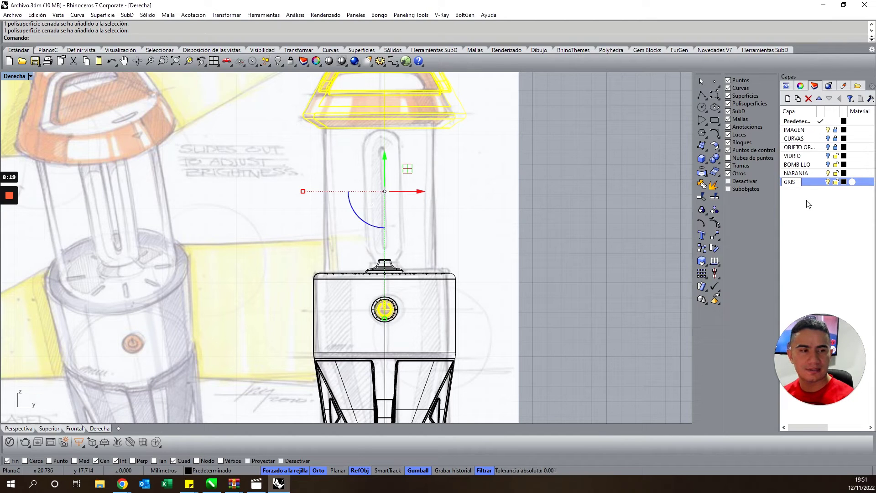
key(Return)
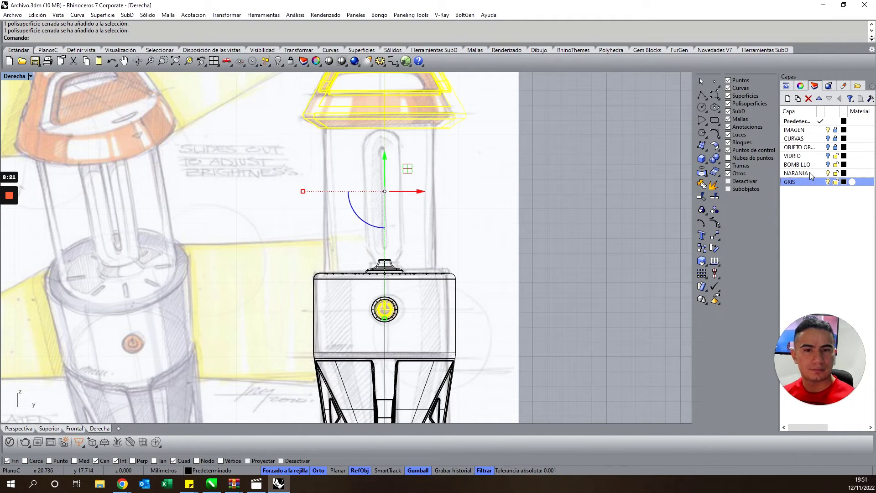
Move the selected cap and power button onto the NARANJA layer
right_click(810, 175)
click(817, 314)
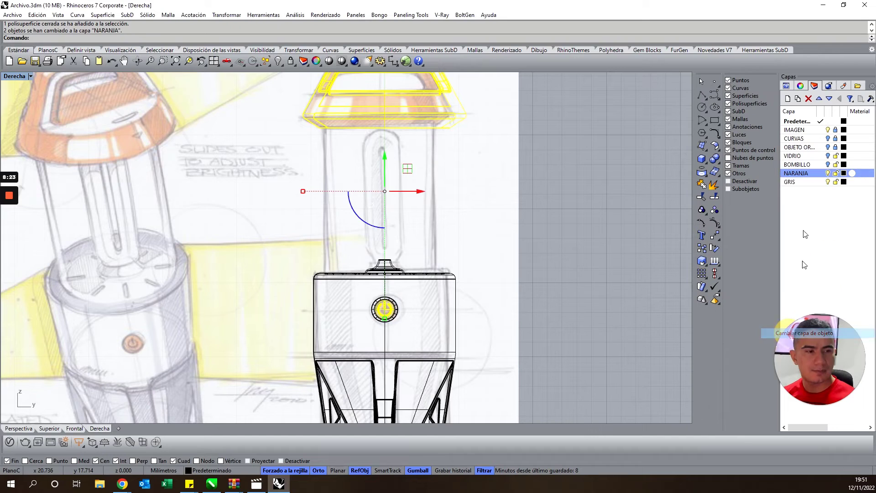
key(Escape)
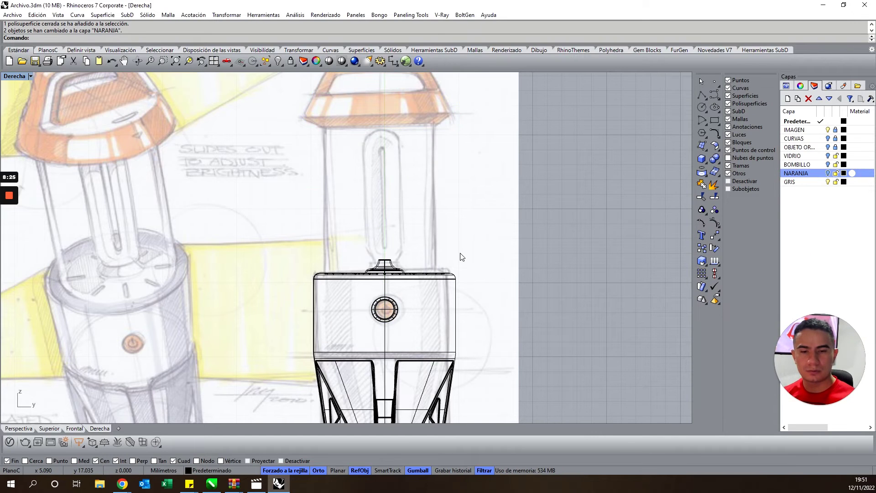
scroll(206, 207, down, 5)
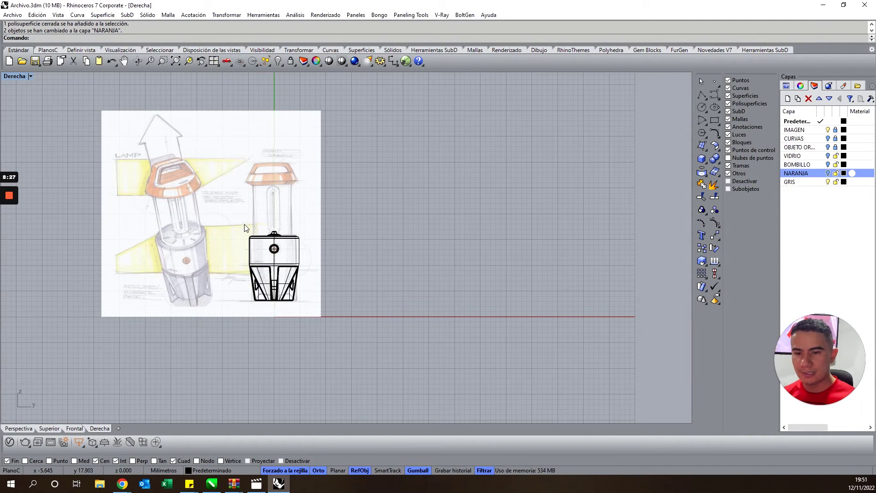
Window-select the two lower base polysurfaces and change their layer to GRIS
drag(232, 220, 322, 317)
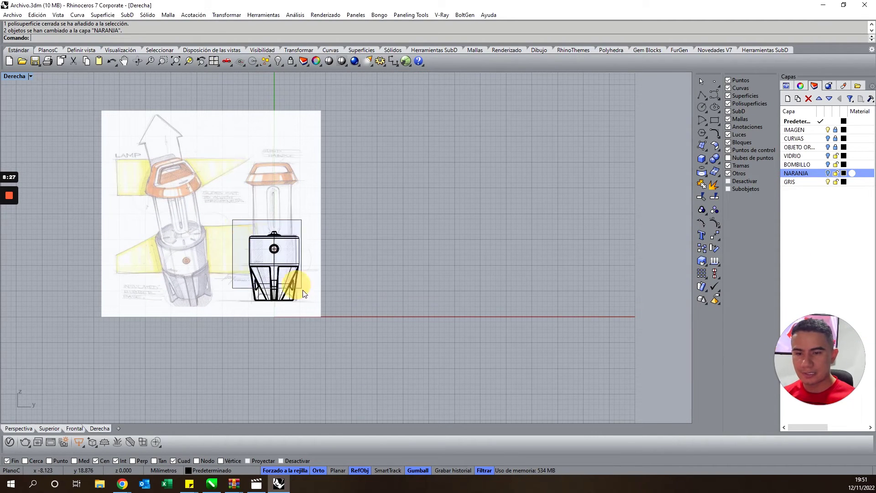
right_click(803, 182)
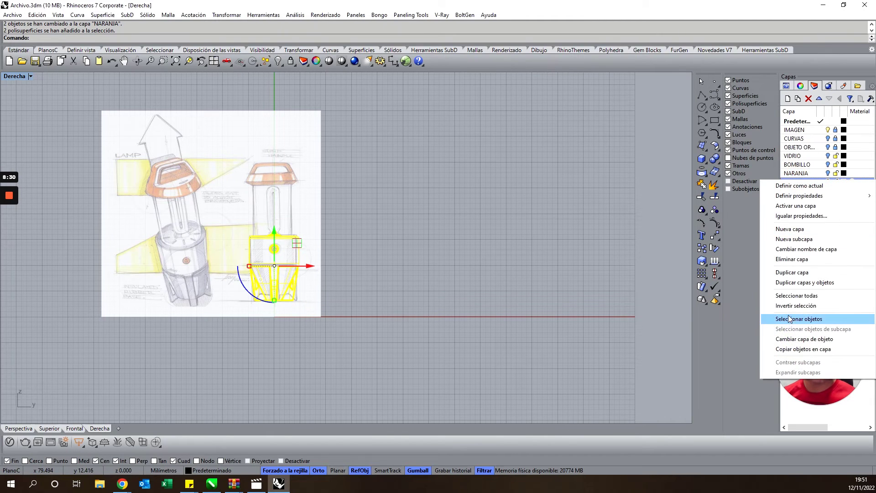
click(795, 340)
click(336, 219)
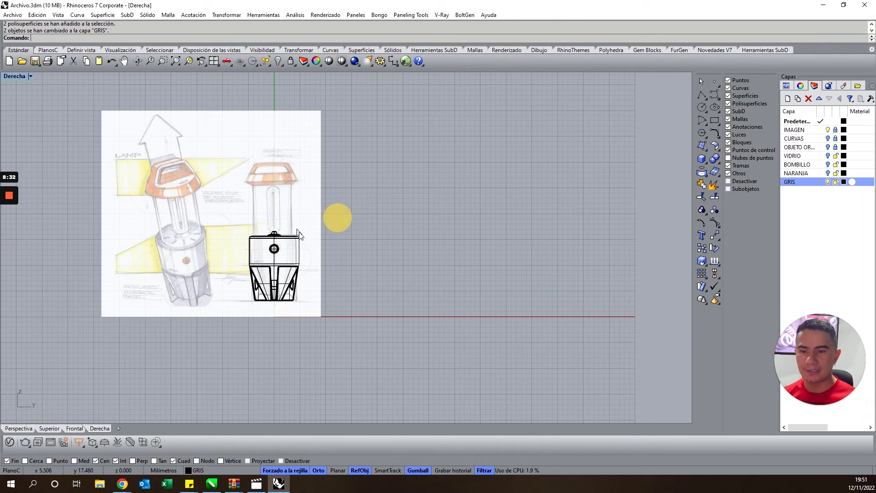
Set the GRIS layer colour to Gris oscuro (dark grey 105,105,105)
click(844, 182)
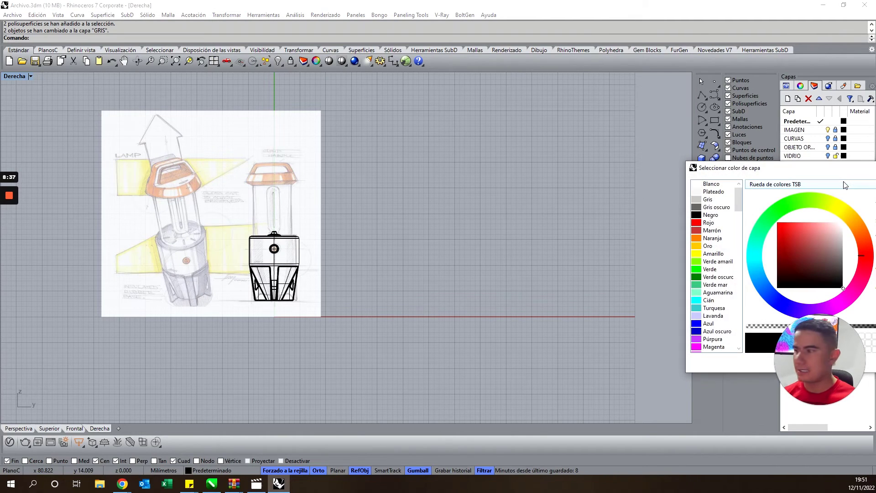
drag(820, 174, 338, 143)
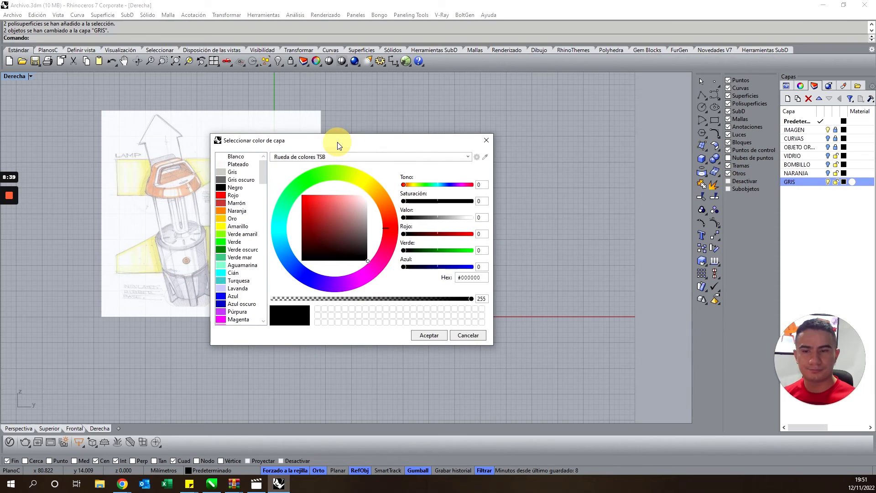
click(237, 180)
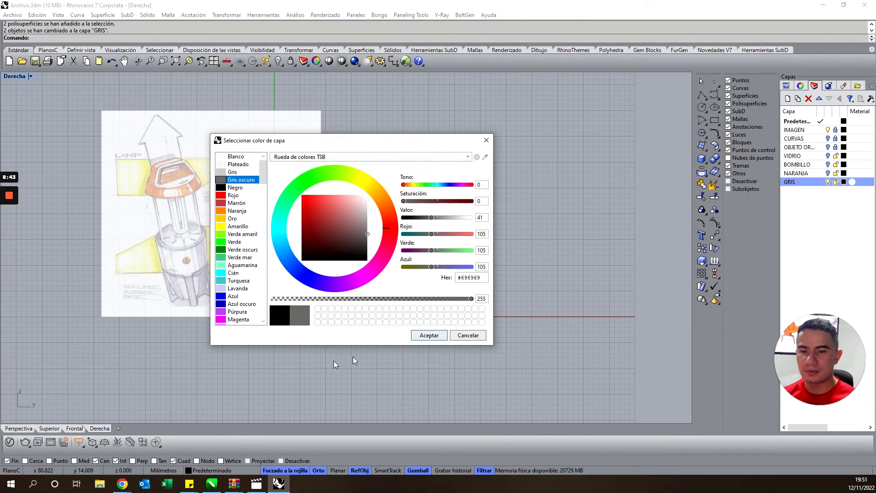
click(428, 336)
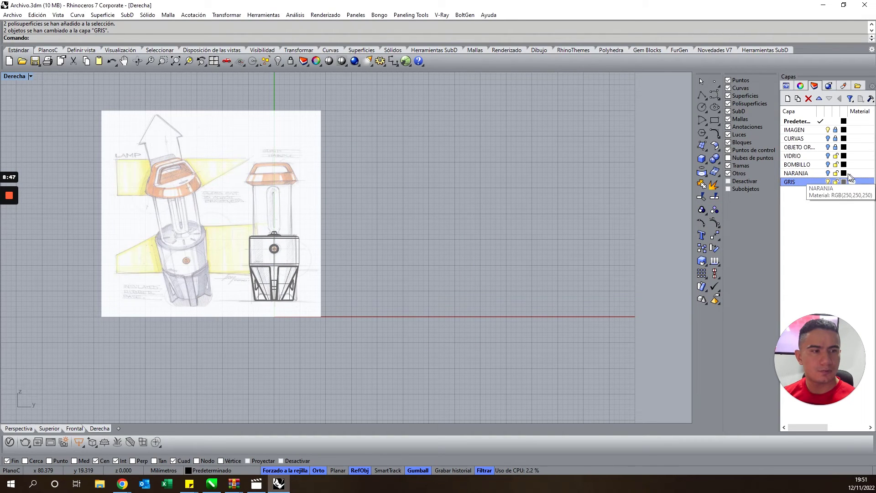
Set the NARANJA layer colour to orange
click(845, 173)
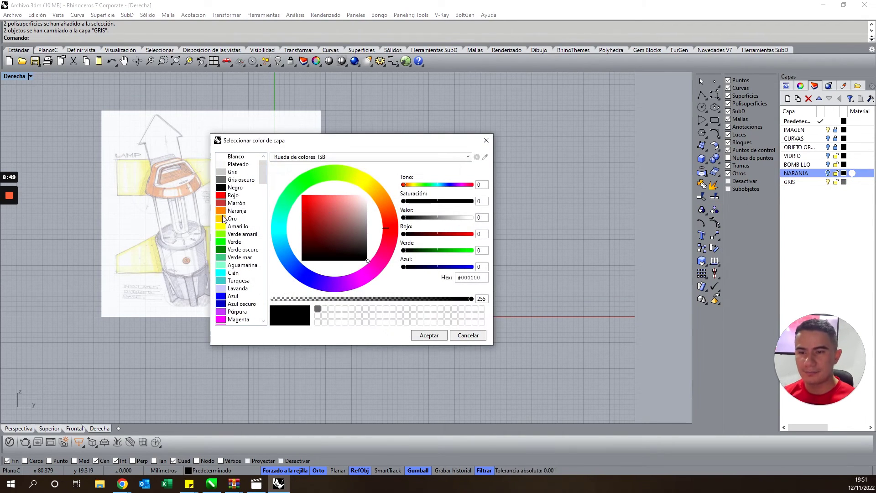
click(224, 211)
click(431, 336)
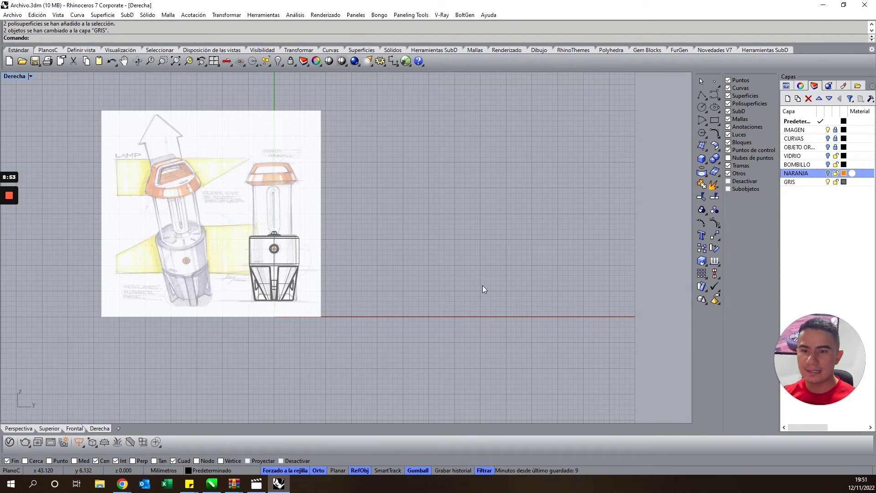
scroll(251, 273, up, 5)
scroll(274, 246, down, 3)
scroll(295, 227, up, 1)
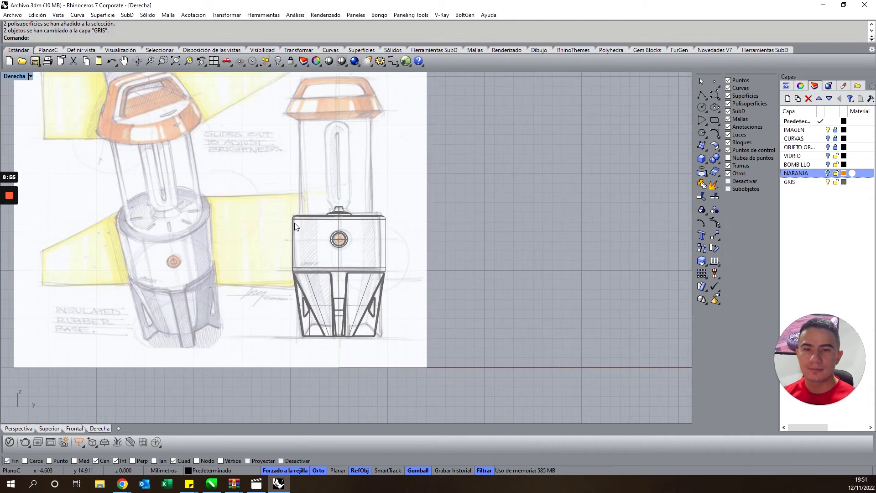
Set the BOMBILLO layer colour to Amarillo (yellow)
click(844, 164)
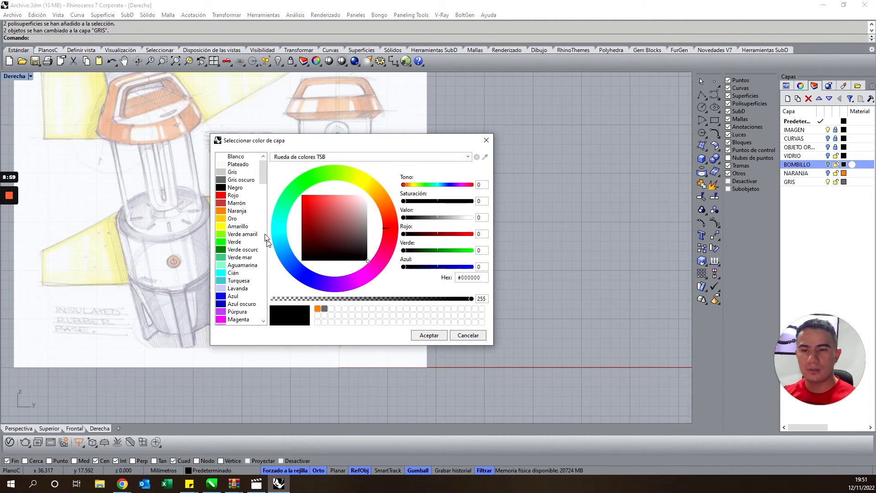
click(220, 227)
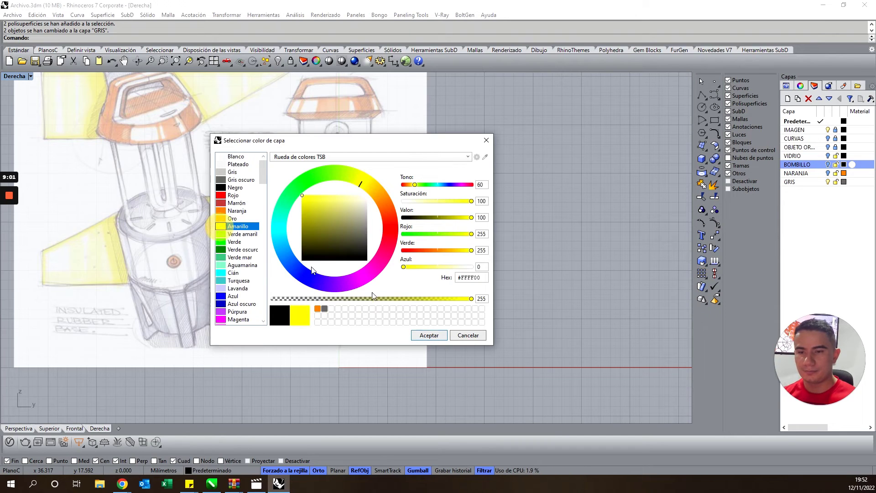
click(429, 335)
right_drag(366, 284, 359, 317)
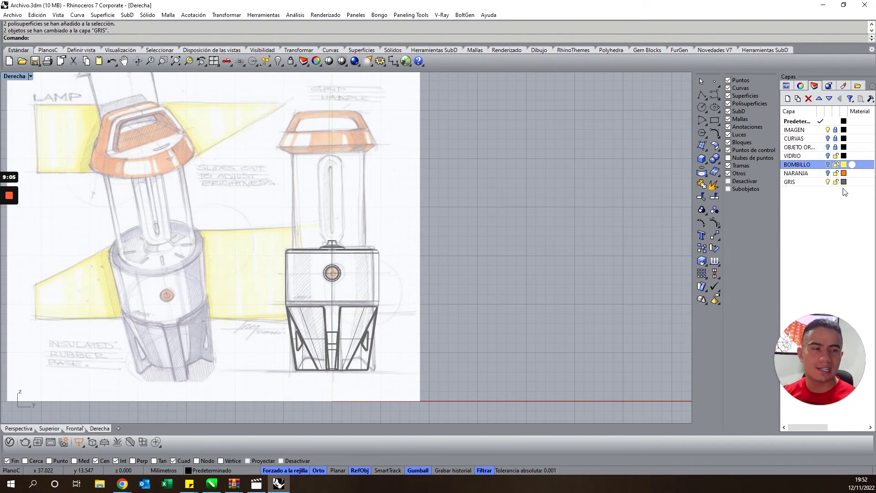
Set the VIDRIO layer colour to Blanco (white) and turn the lamp layers back on
click(843, 156)
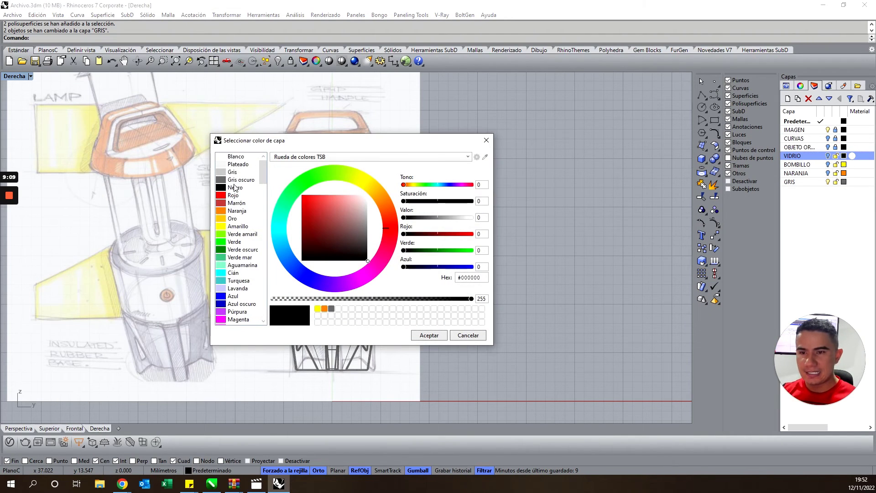
click(236, 157)
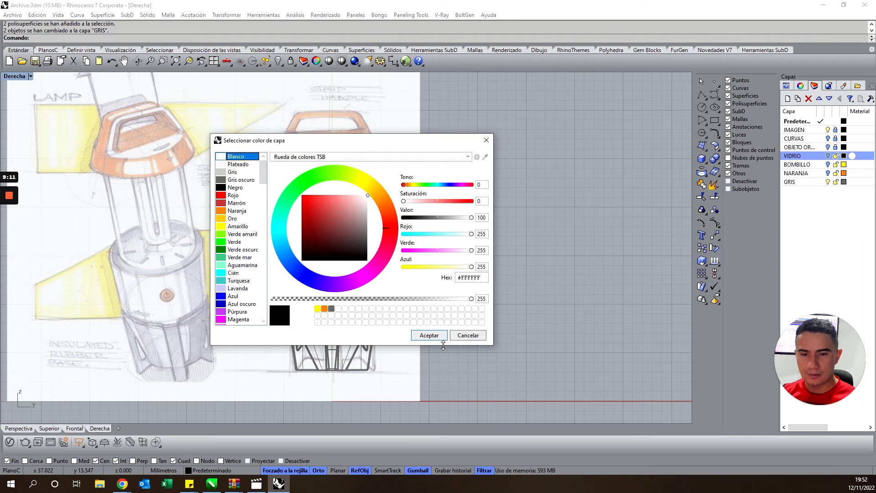
click(426, 335)
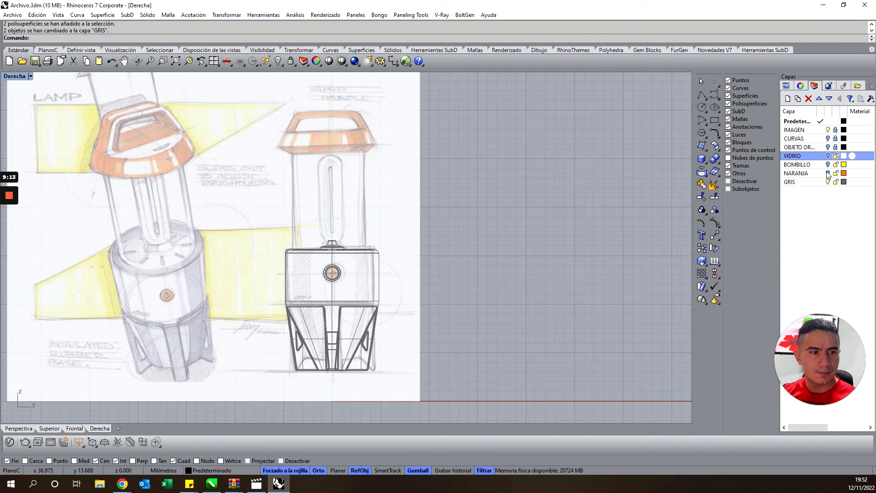
click(828, 173)
click(828, 156)
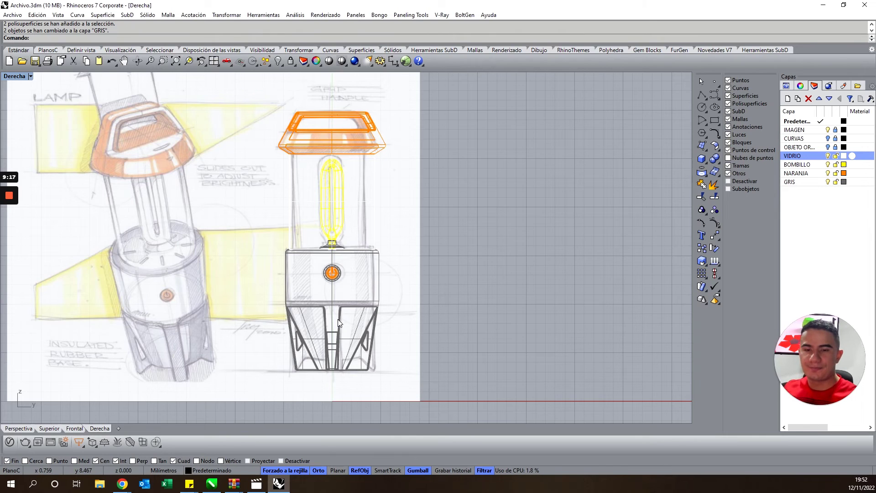
Restore the four-viewport layout and zoom the Superior (top) view to extents
double_click(20, 76)
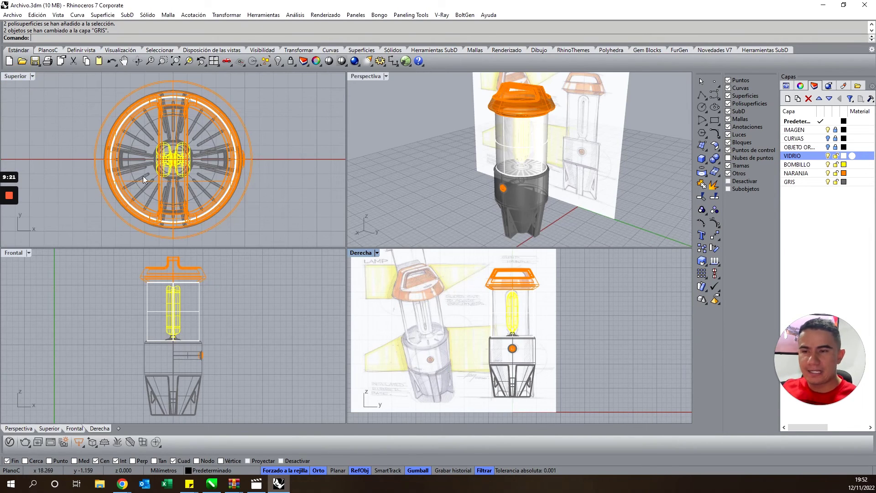
scroll(157, 180, down, 3)
scroll(201, 184, down, 1)
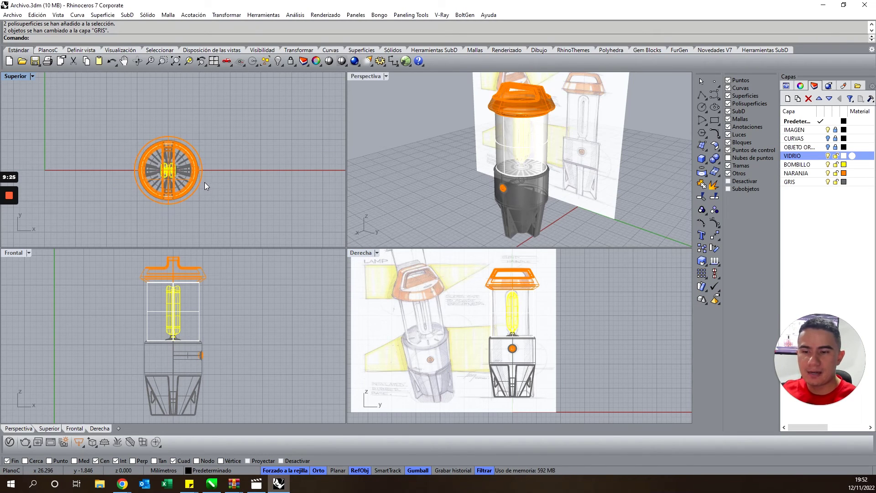
scroll(132, 179, up, 1)
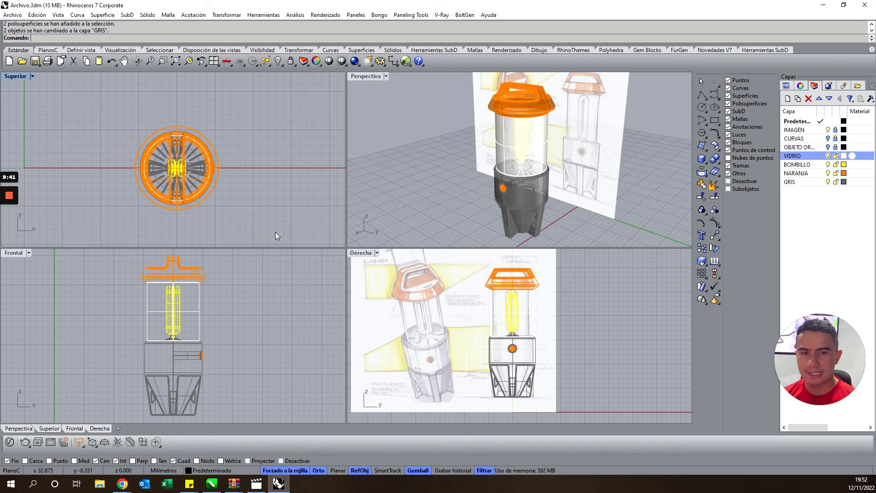
scroll(221, 169, up, 3)
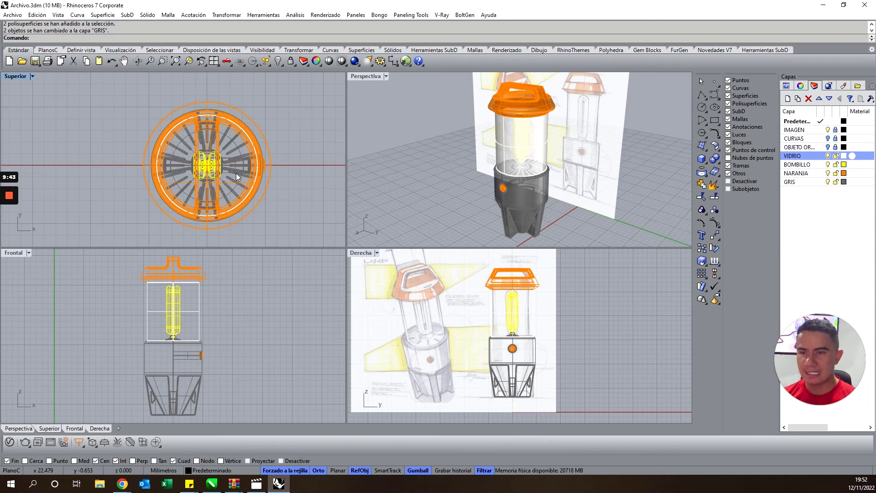
key(ctrl+shift+e)
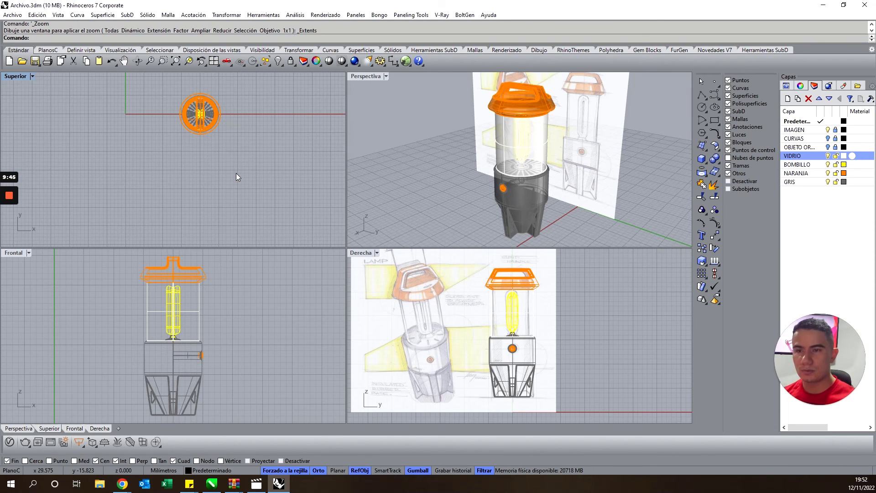
Zoom all views to the selected lamp, hide the IMAGEN layer, and switch to Chrome
drag(156, 82, 283, 171)
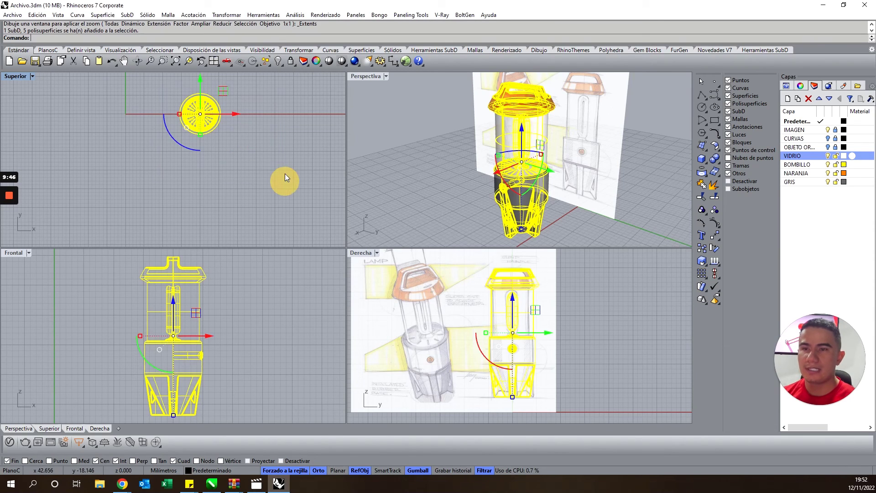
click(268, 63)
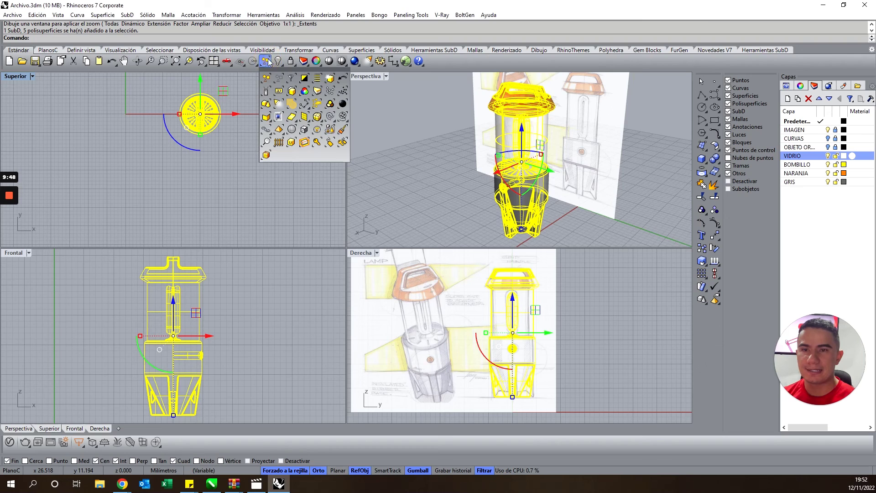
right_click(188, 61)
click(828, 130)
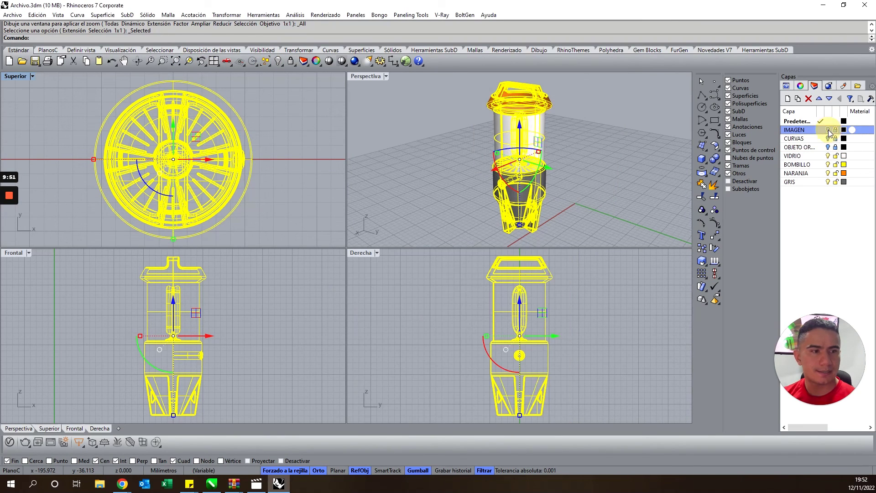
click(607, 143)
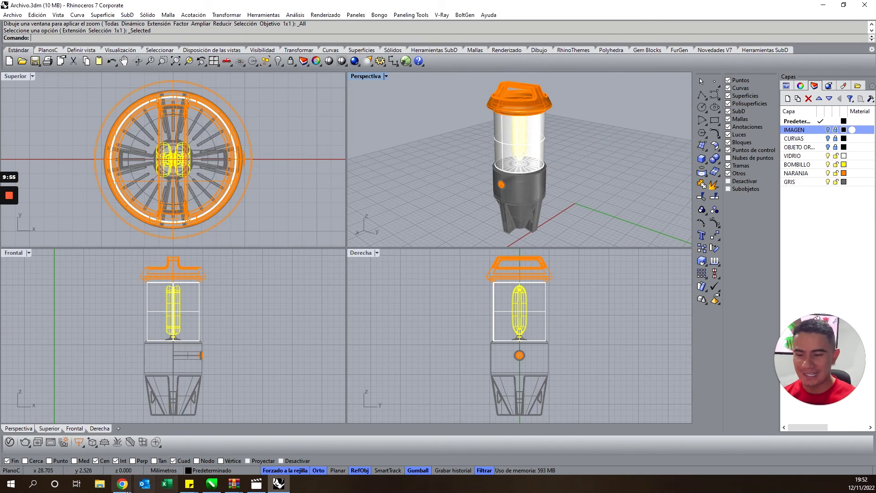
mouse_move(122, 484)
click(152, 456)
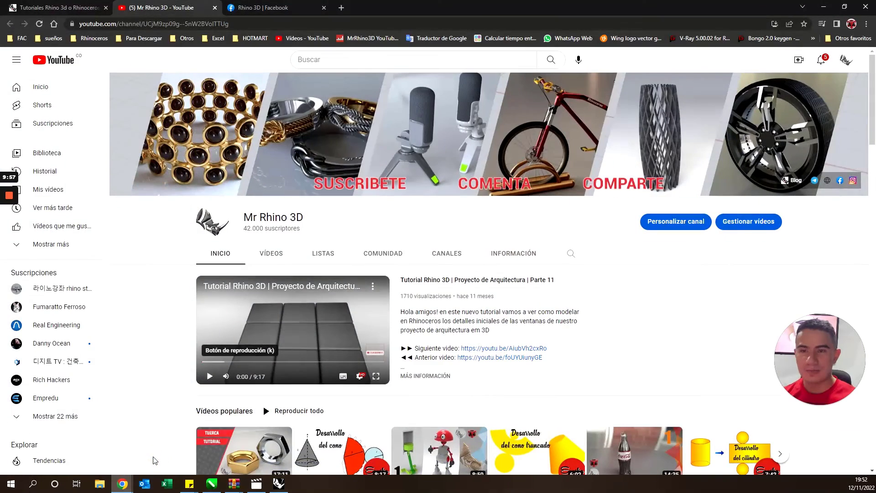
Browse the Rhino blog, YouTube channel and Facebook tabs, then Alt+Tab back to Rhino
click(77, 5)
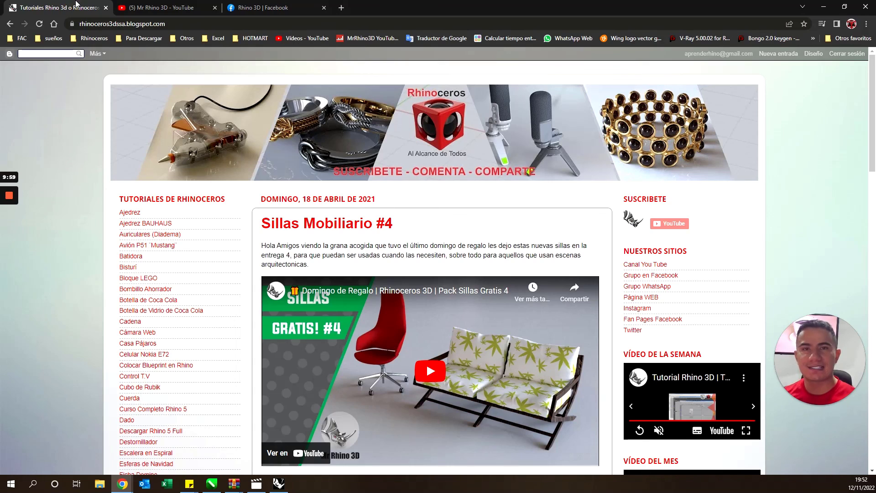
click(160, 6)
click(274, 7)
click(154, 5)
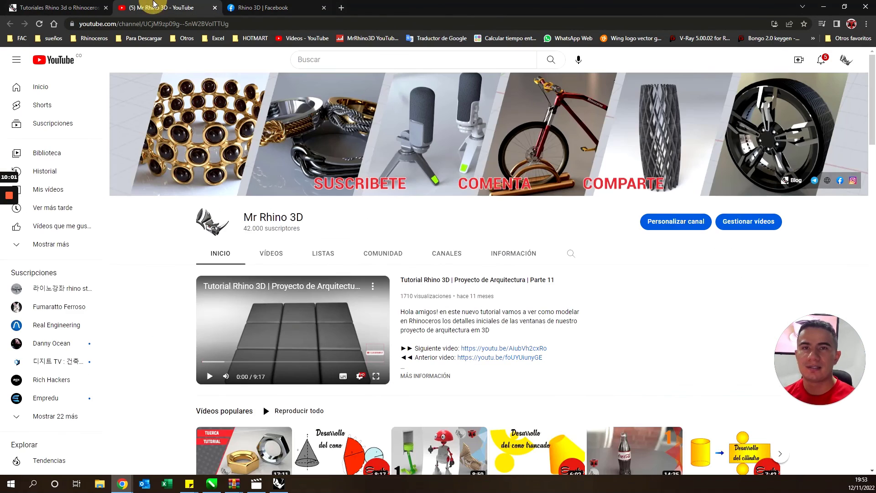
key(alt+Tab)
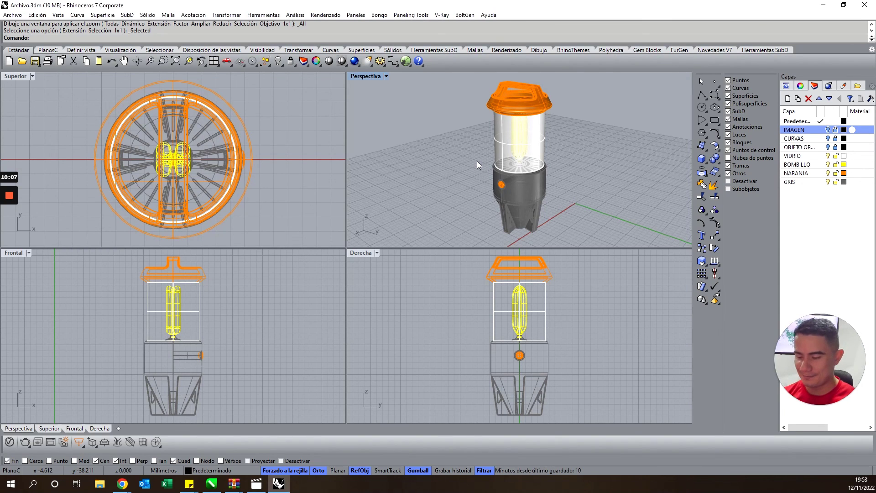
click(11, 195)
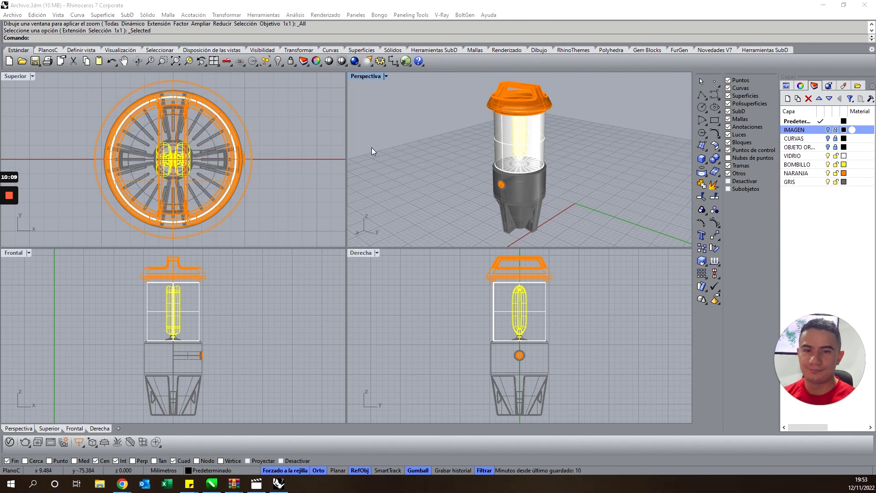